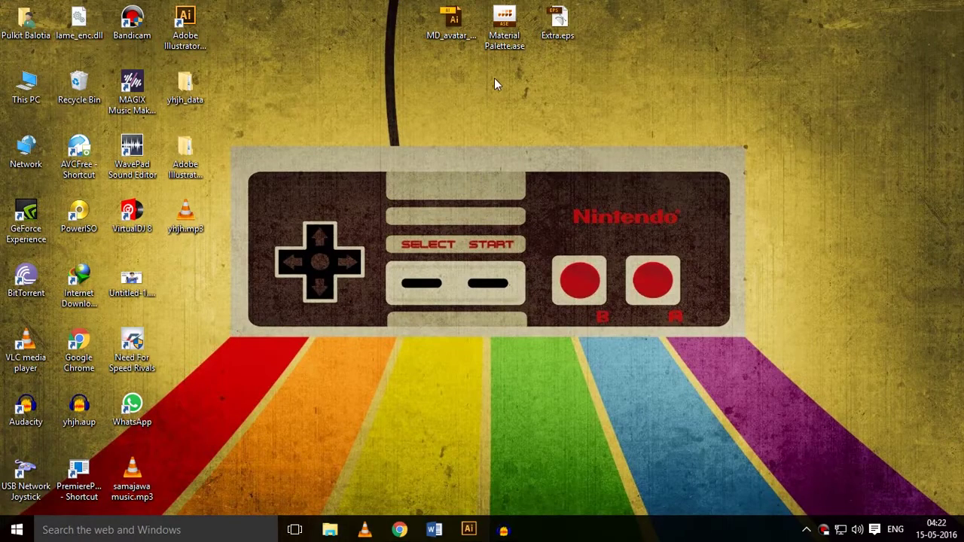
Step: Open MD_avatar_kit.ai, ignoring the missing linked logo file
{"action": "left_click_drag", "start_coordinate": [494, 77], "coordinate": [439, 18]}
{"action": "left_click", "coordinate": [421, 133]}
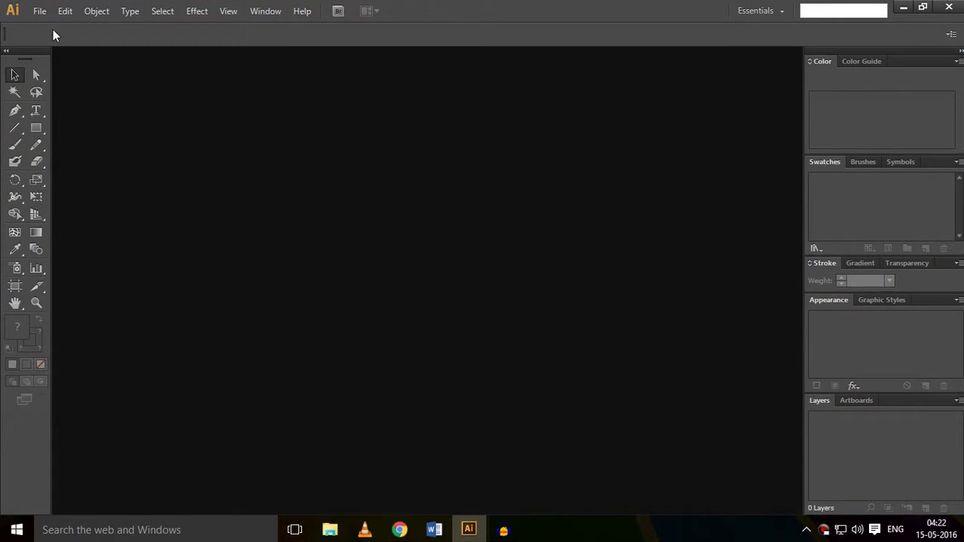
{"action": "left_click", "coordinate": [40, 11]}
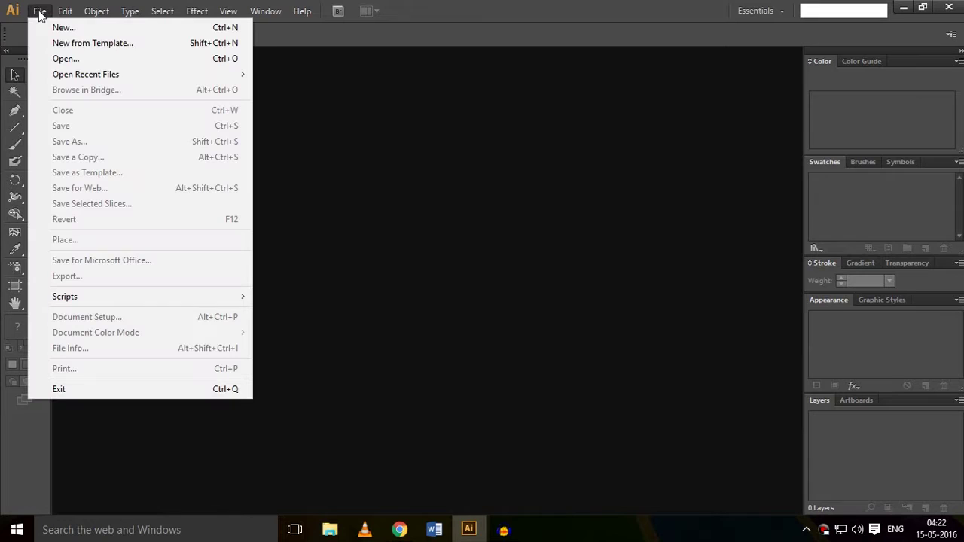
{"action": "left_click", "coordinate": [60, 58]}
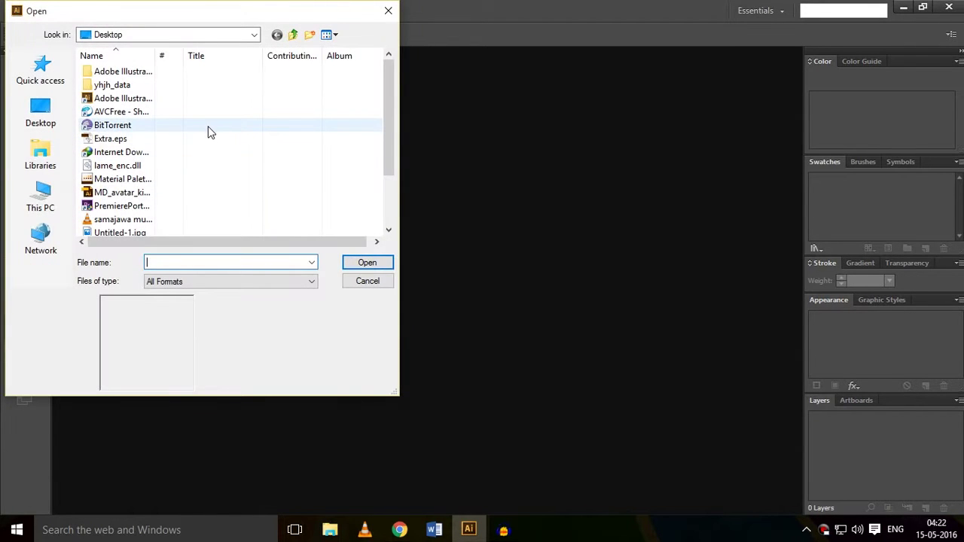
{"action": "left_click", "coordinate": [204, 193]}
{"action": "left_click", "coordinate": [353, 267]}
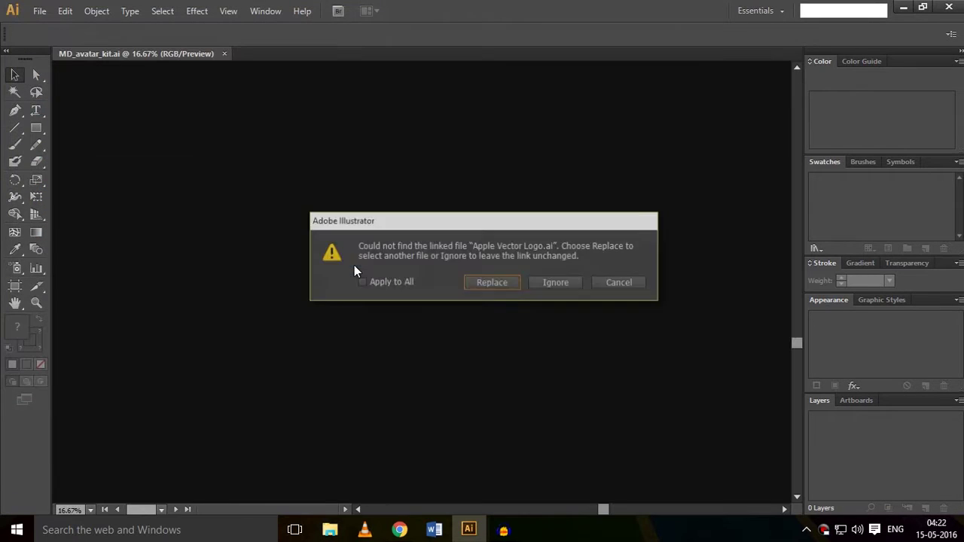
{"action": "left_click", "coordinate": [558, 282]}
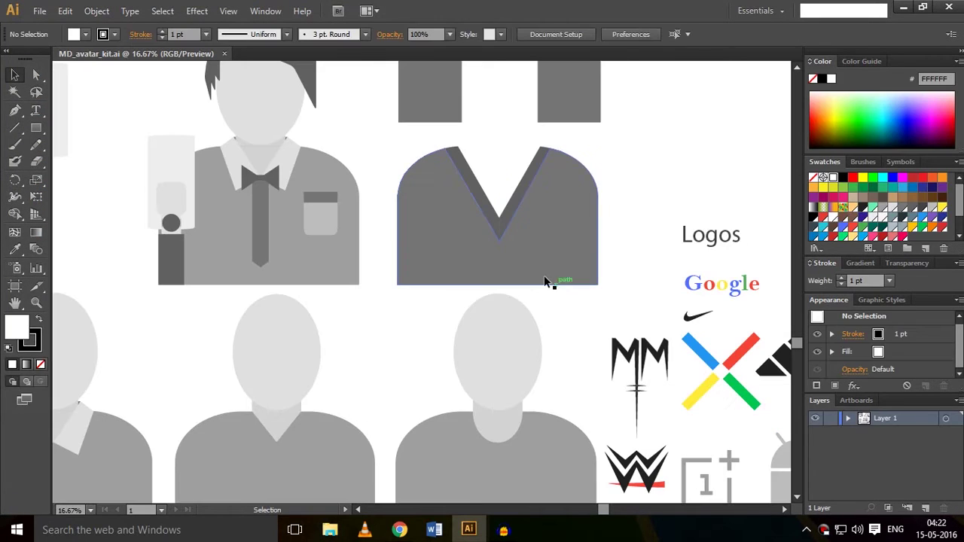
Step: Zoom out to 6.25% so the whole kit artboard is visible
{"action": "left_click", "coordinate": [90, 510]}
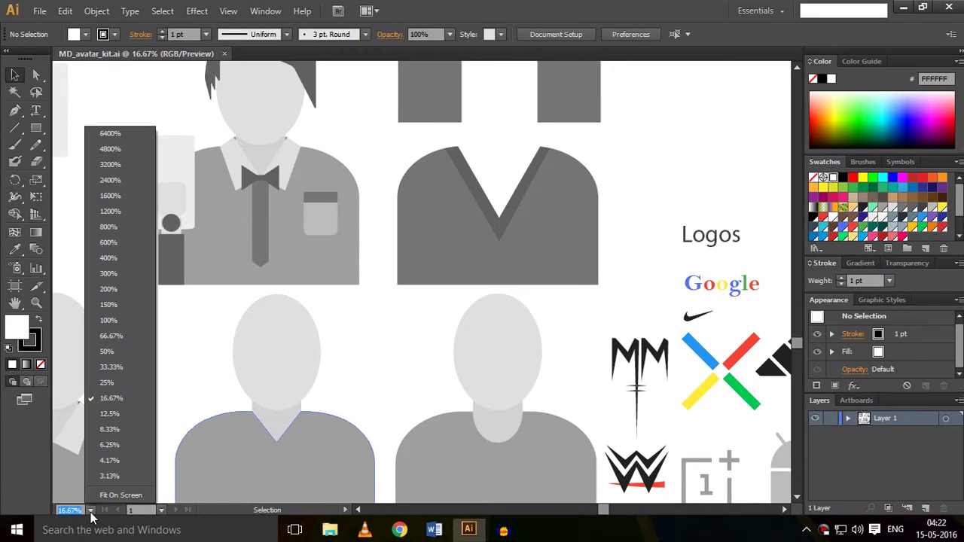
{"action": "left_click", "coordinate": [104, 445]}
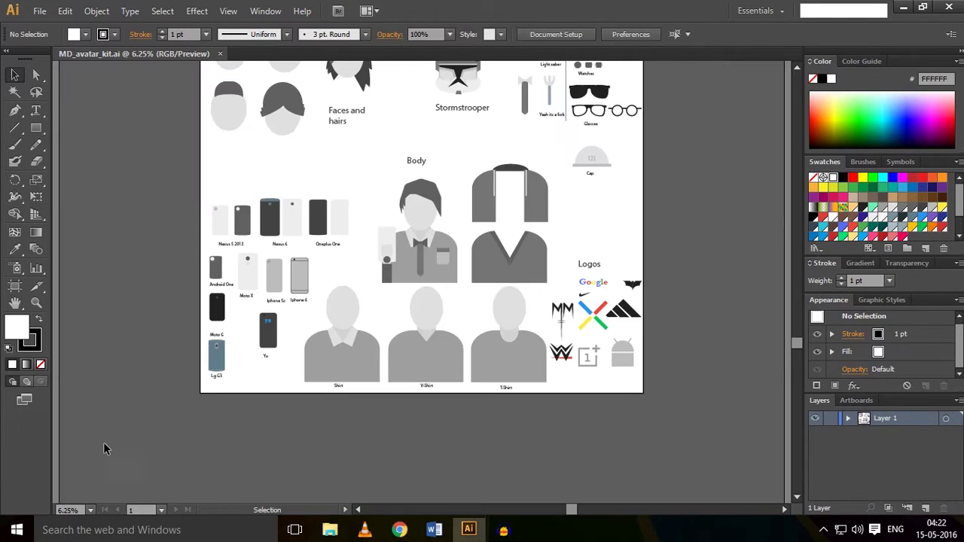
{"action": "left_click_drag", "start_coordinate": [796, 329], "coordinate": [791, 277]}
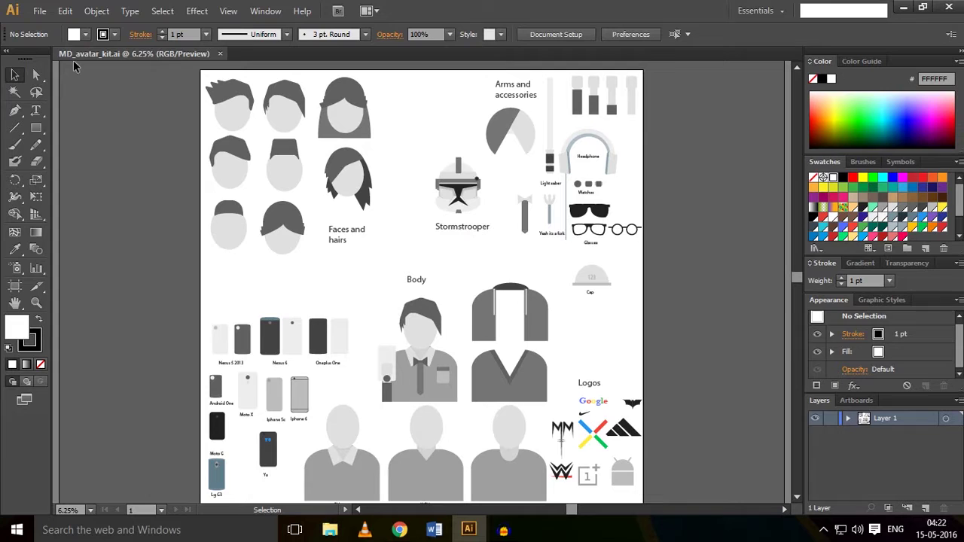
Step: Create a new Web-profile document with a 2560 × 2560 px artboard
{"action": "left_click", "coordinate": [43, 12]}
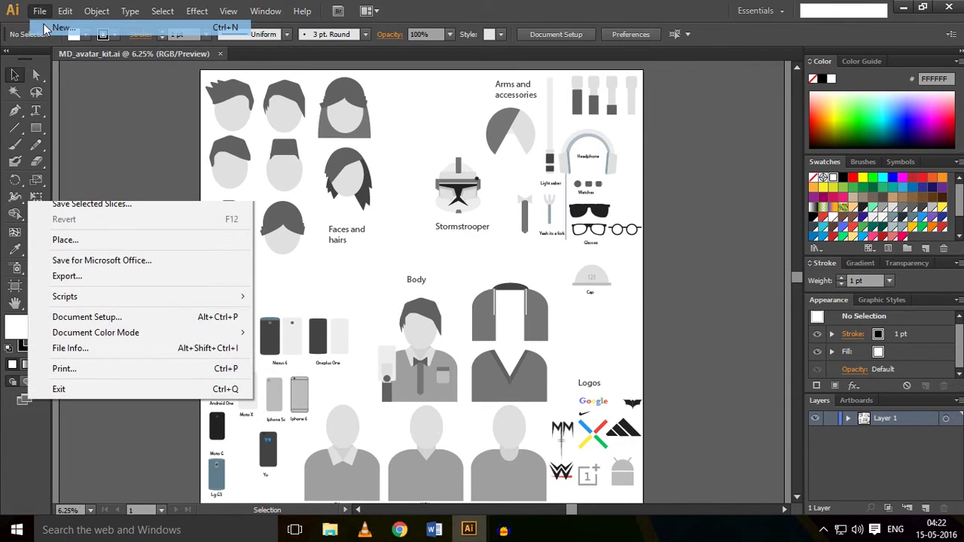
{"action": "left_click", "coordinate": [46, 28]}
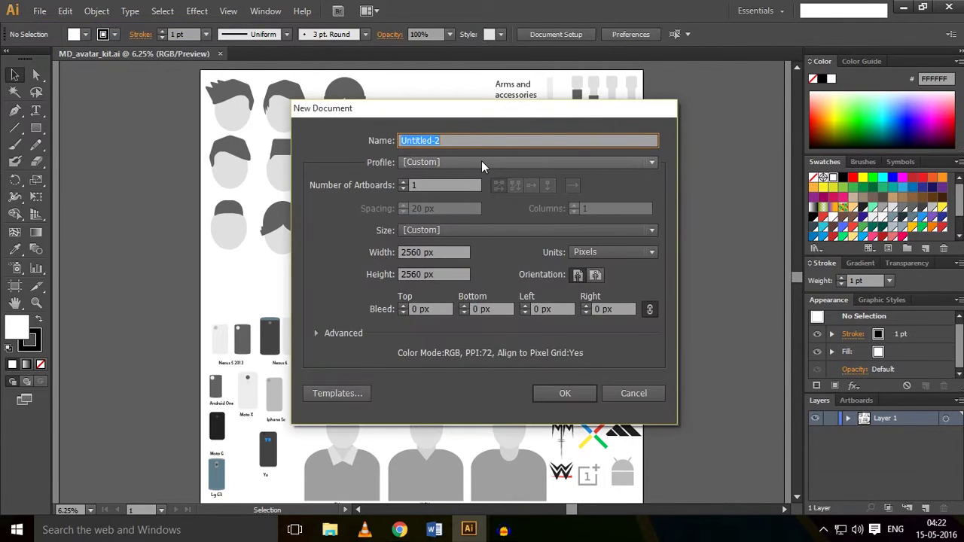
{"action": "left_click", "coordinate": [486, 161]}
{"action": "left_click", "coordinate": [461, 211]}
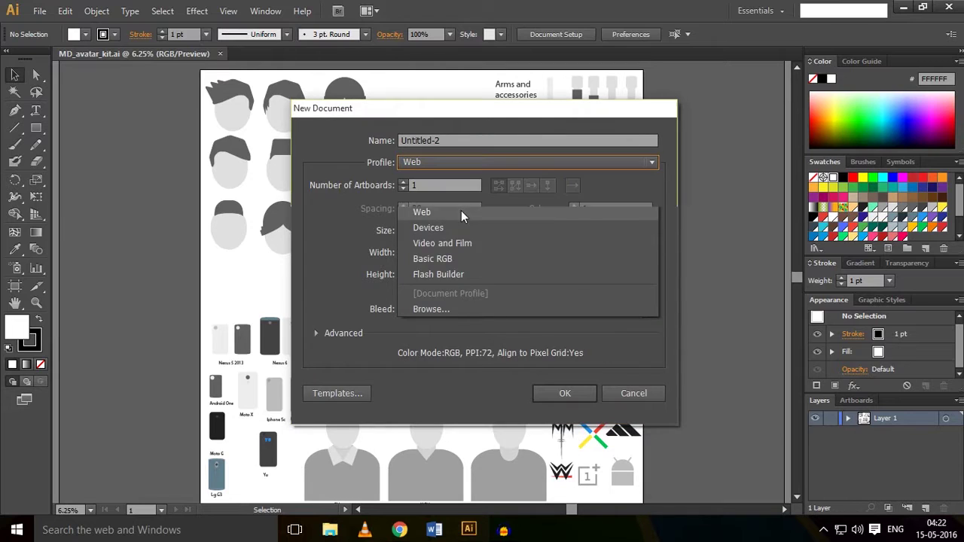
{"action": "left_click", "coordinate": [440, 251]}
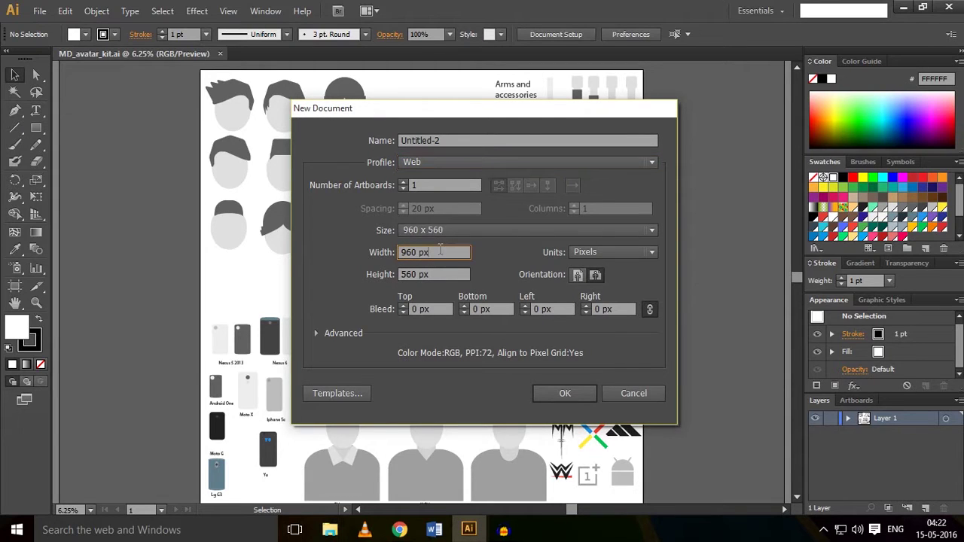
{"action": "triple_click", "coordinate": [440, 251]}
{"action": "type", "text": "256"}
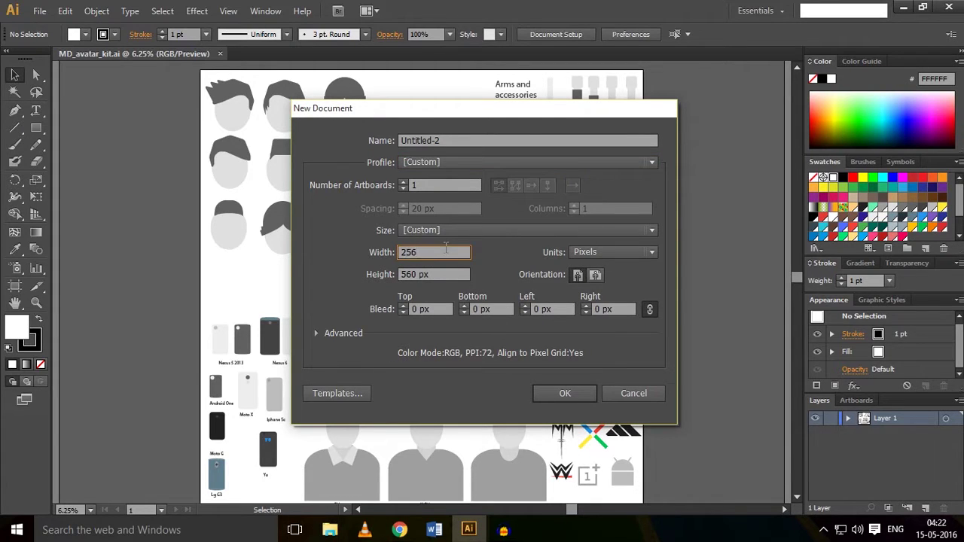
{"action": "type", "text": "0"}
{"action": "triple_click", "coordinate": [439, 275]}
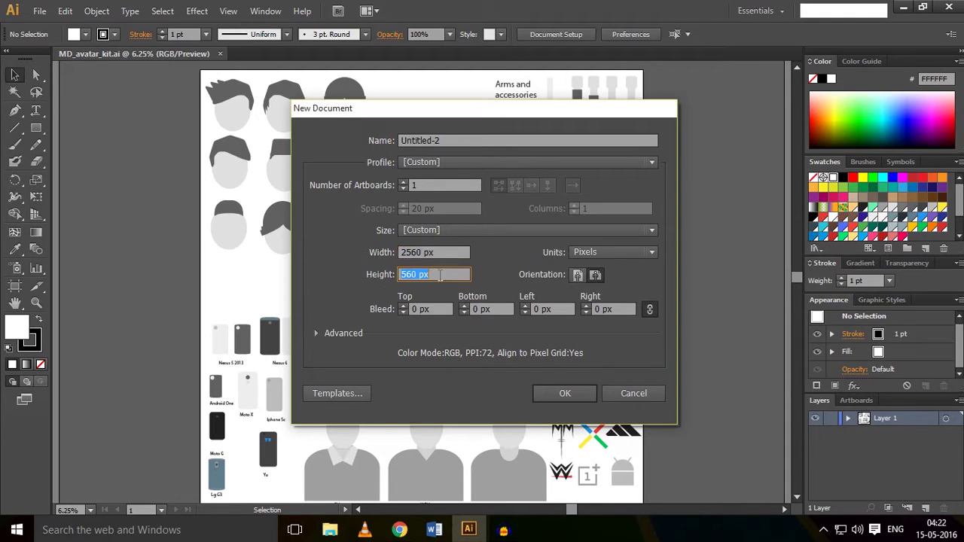
{"action": "type", "text": "2560"}
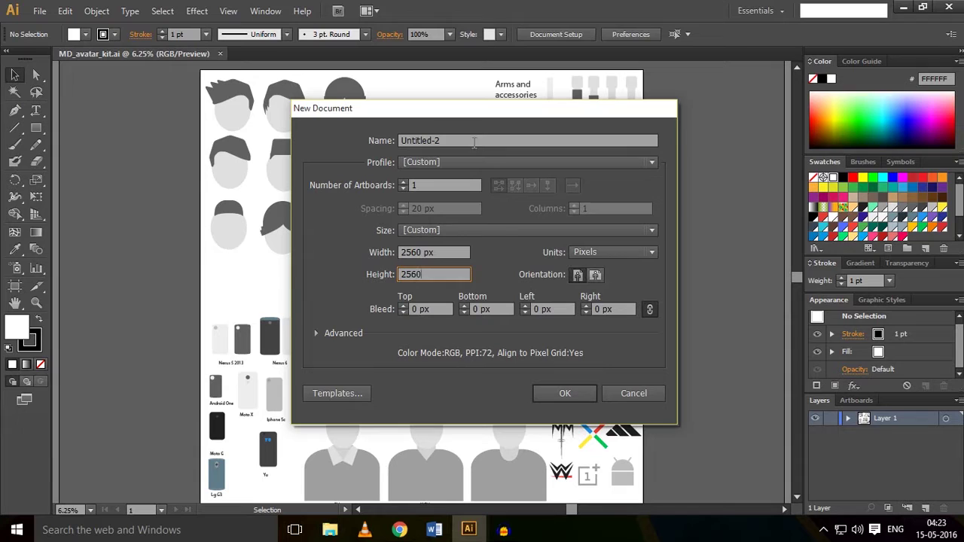
{"action": "left_click", "coordinate": [556, 396]}
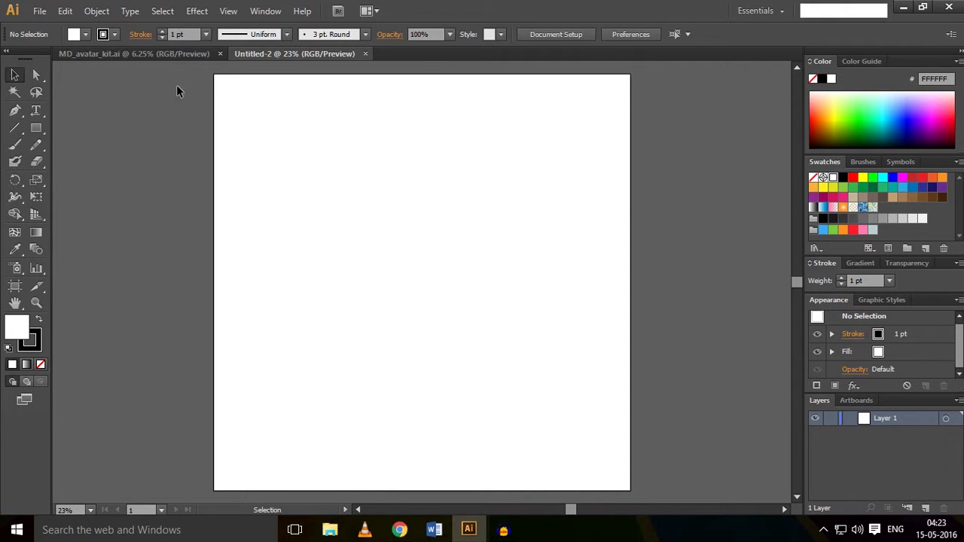
Step: Copy the kit's Body figure into Untitled-2 and align it to the artboard's bottom edge
{"action": "left_click", "coordinate": [172, 56]}
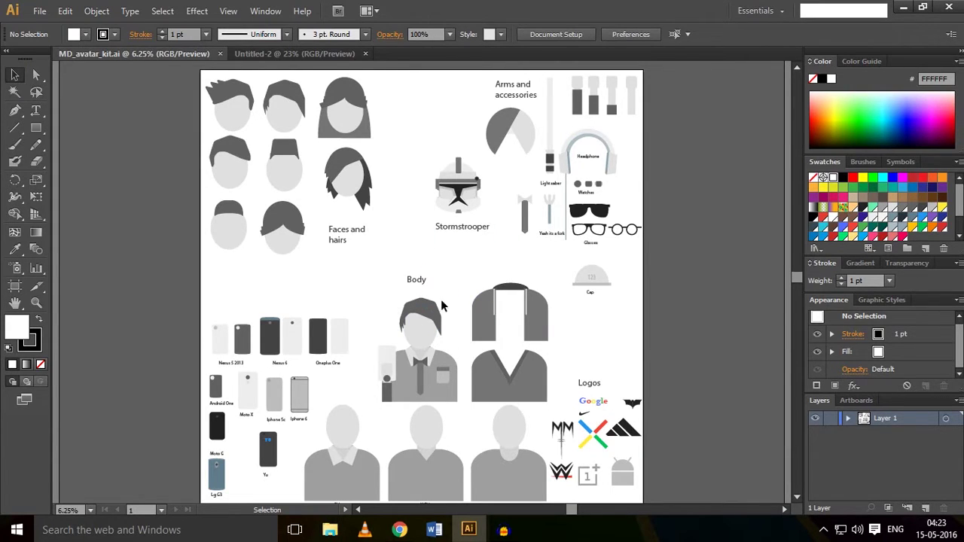
{"action": "left_click", "coordinate": [419, 339]}
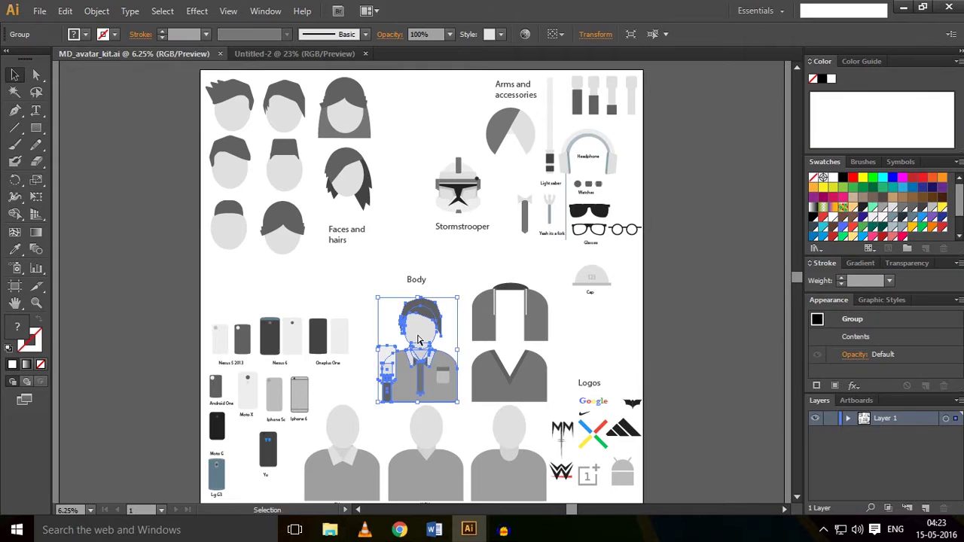
{"action": "left_click", "coordinate": [298, 53]}
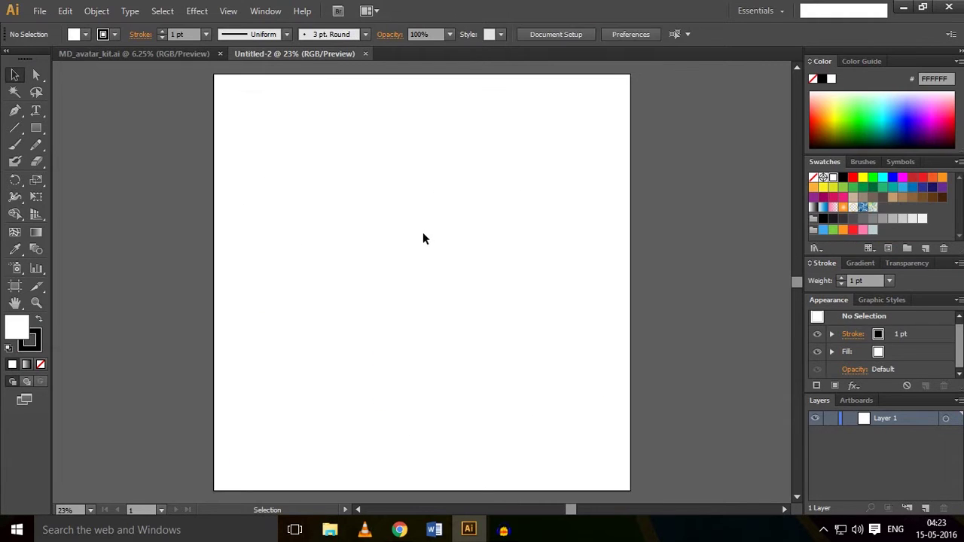
{"action": "key", "text": "ctrl+v"}
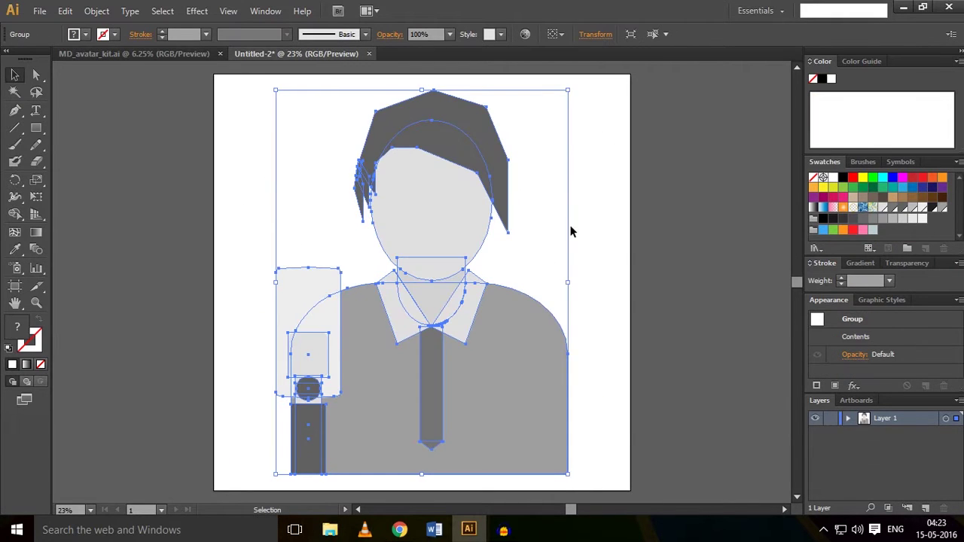
{"action": "left_click_drag", "start_coordinate": [487, 372], "coordinate": [491, 383]}
{"action": "left_click", "coordinate": [592, 305]}
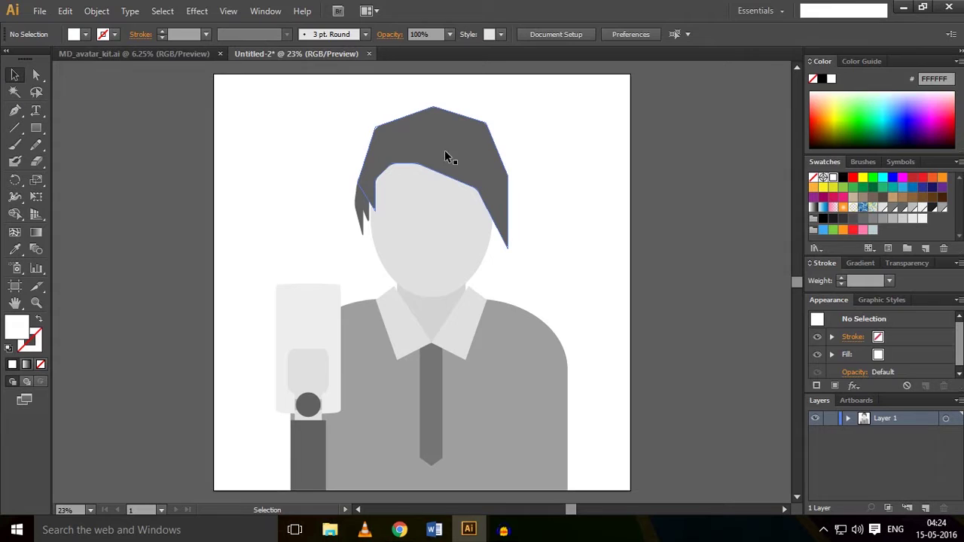
Step: Isolate the figure group and select its hair shapes
{"action": "left_click", "coordinate": [400, 152]}
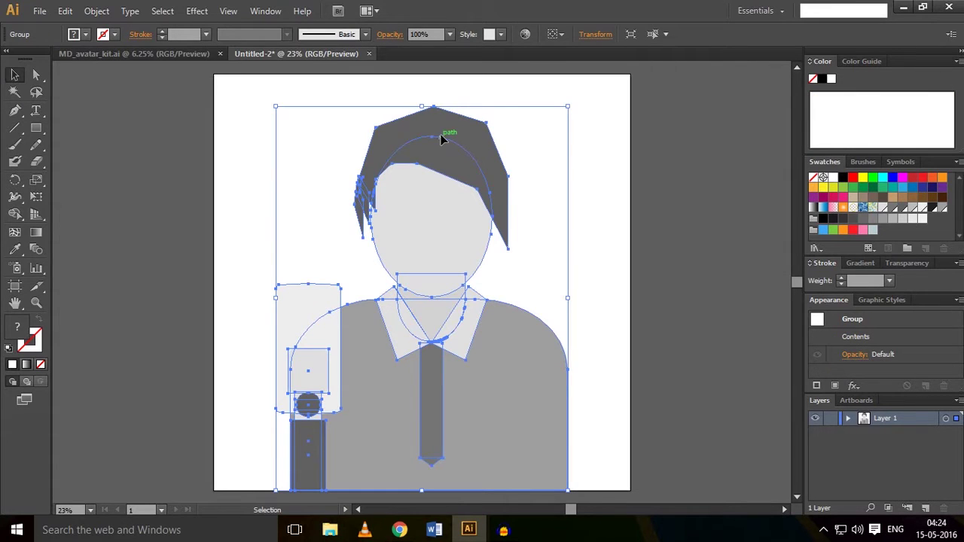
{"action": "left_click", "coordinate": [584, 175]}
{"action": "left_click", "coordinate": [385, 143]}
{"action": "left_click", "coordinate": [319, 149]}
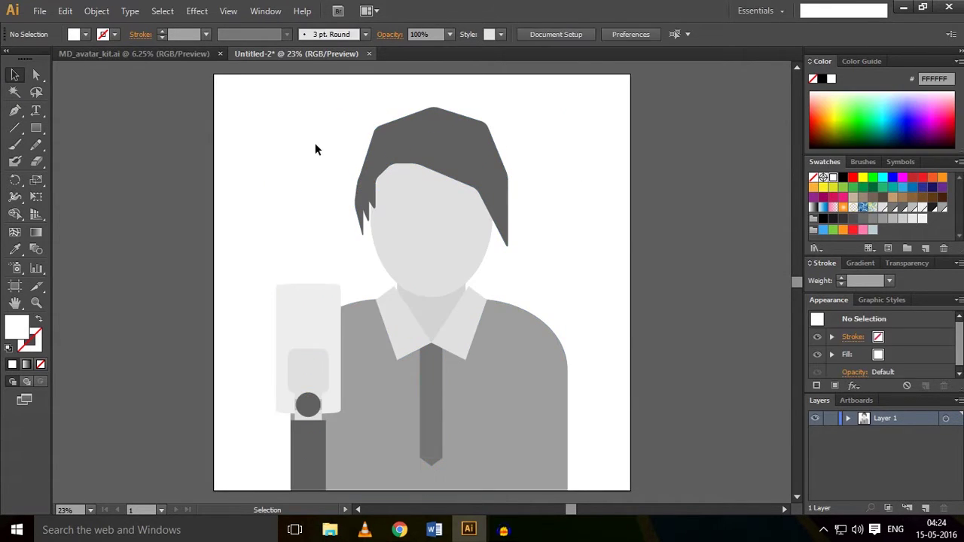
{"action": "double_click", "coordinate": [401, 124]}
{"action": "left_click", "coordinate": [402, 125]}
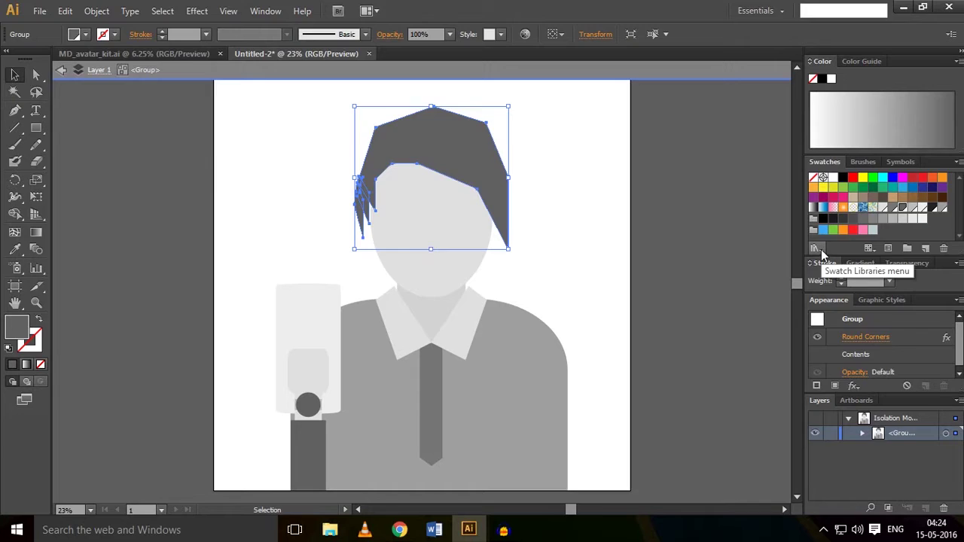
Step: Load the Material Palette.ase swatch library from the Desktop
{"action": "left_click", "coordinate": [820, 250]}
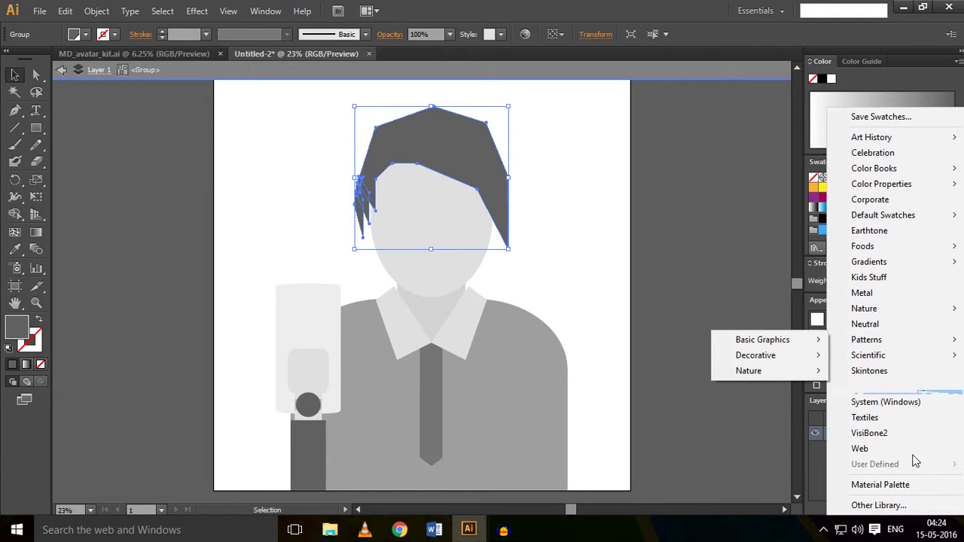
{"action": "left_click", "coordinate": [876, 505]}
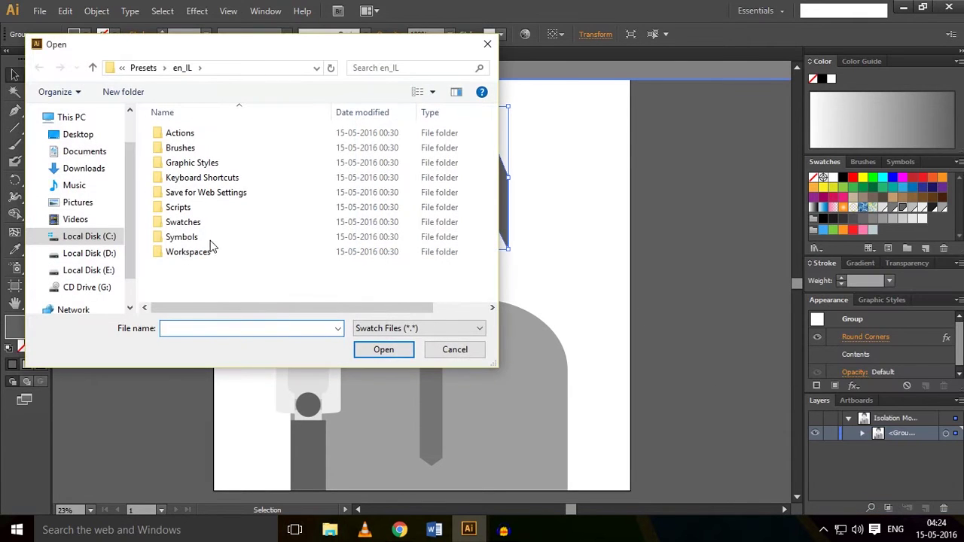
{"action": "left_click", "coordinate": [89, 137]}
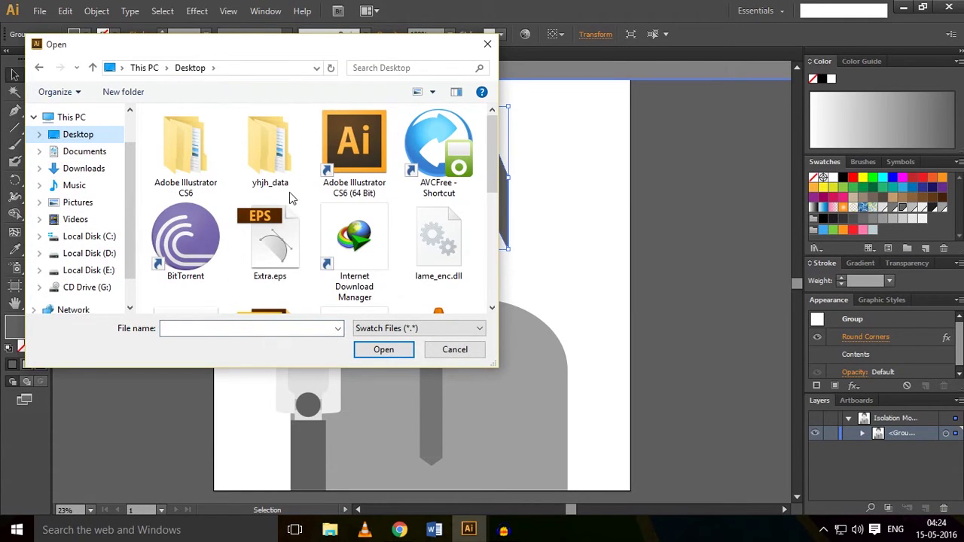
{"action": "scroll", "coordinate": [303, 189], "scroll_direction": "down", "scroll_amount": 1}
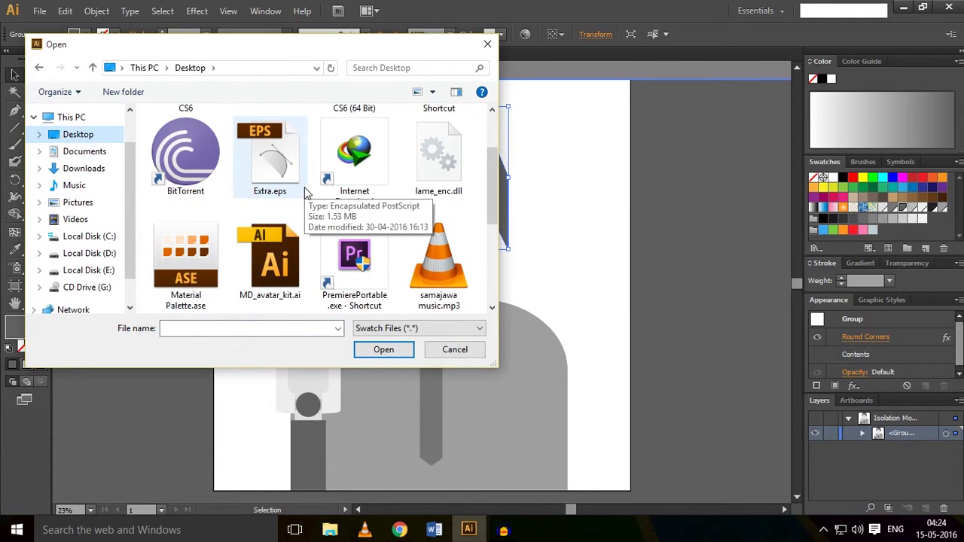
{"action": "left_click", "coordinate": [186, 260]}
{"action": "left_click", "coordinate": [383, 349]}
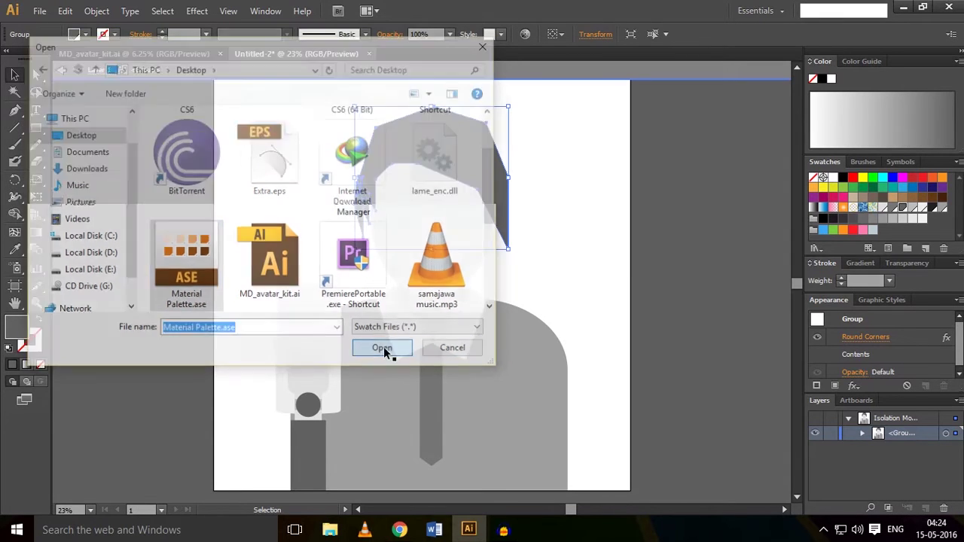
Step: Fill the avatar's hair with black from the Material Palette
{"action": "left_click_drag", "start_coordinate": [740, 261], "coordinate": [743, 231]}
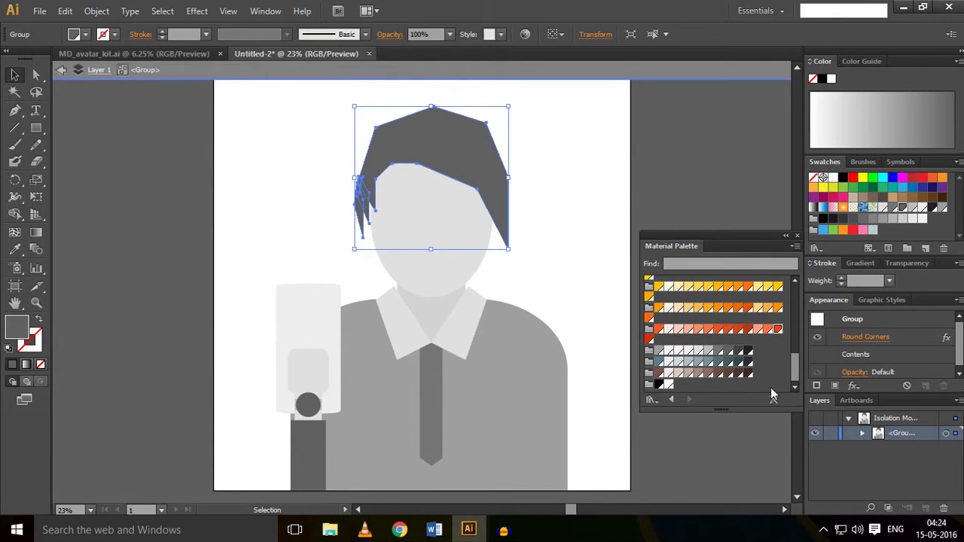
{"action": "scroll", "coordinate": [757, 342], "scroll_direction": "up", "scroll_amount": 4}
{"action": "scroll", "coordinate": [757, 342], "scroll_direction": "down", "scroll_amount": 4}
{"action": "left_click", "coordinate": [658, 384]}
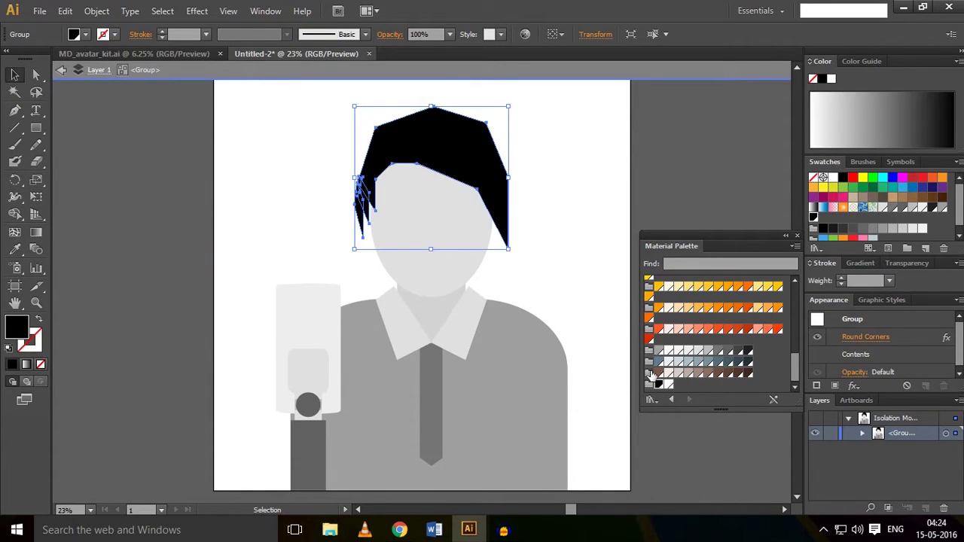
Step: Fill the face ellipse with the Yellow 500 swatch
{"action": "left_click", "coordinate": [435, 242]}
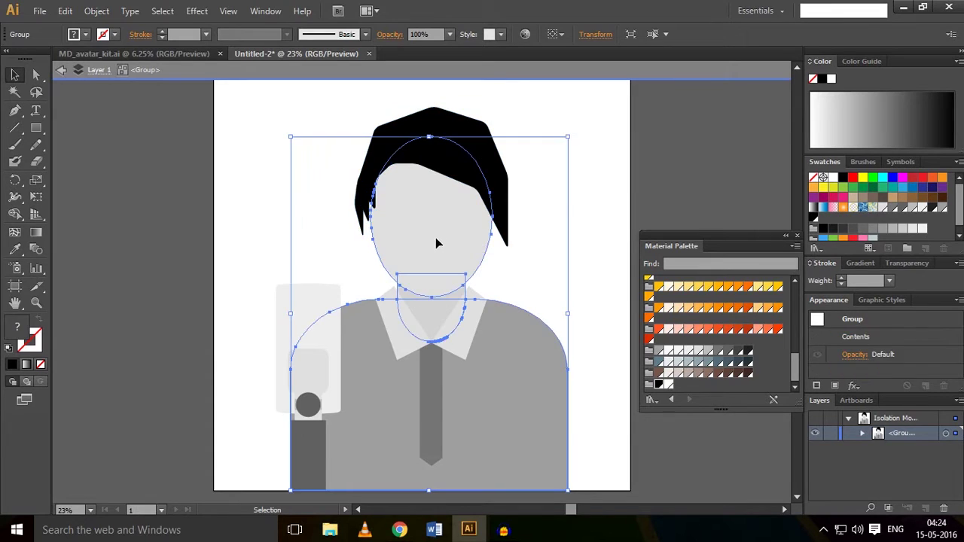
{"action": "double_click", "coordinate": [435, 242]}
{"action": "left_click", "coordinate": [473, 258]}
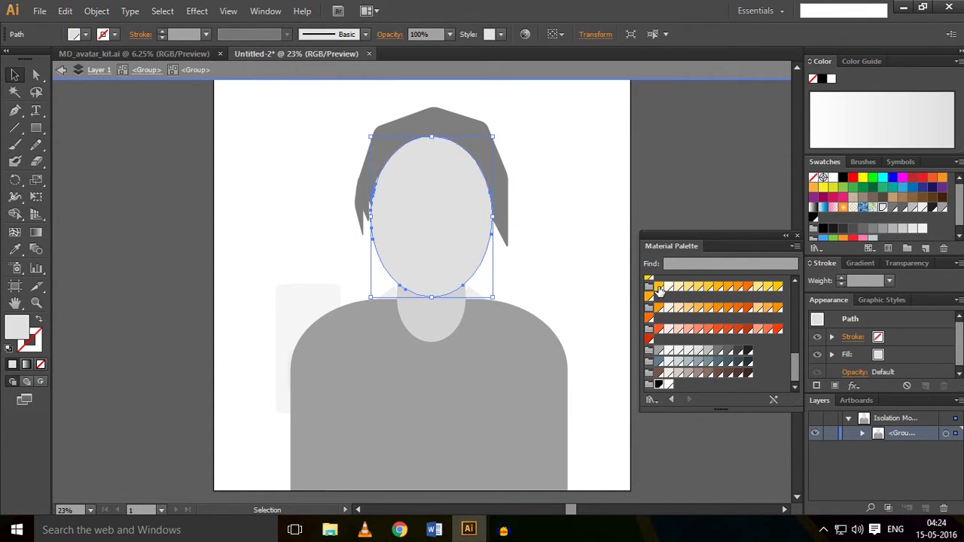
{"action": "scroll", "coordinate": [659, 298], "scroll_direction": "up", "scroll_amount": 2}
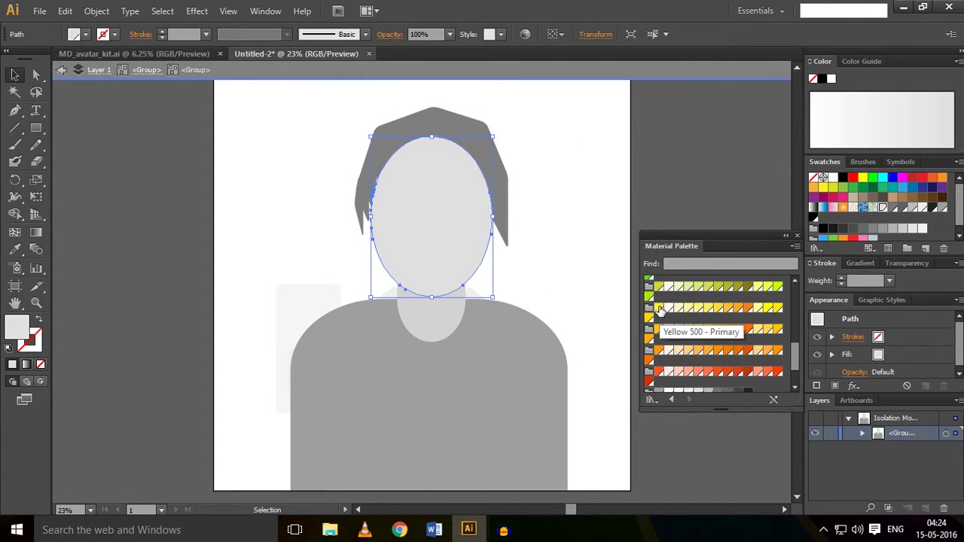
{"action": "left_click", "coordinate": [659, 309]}
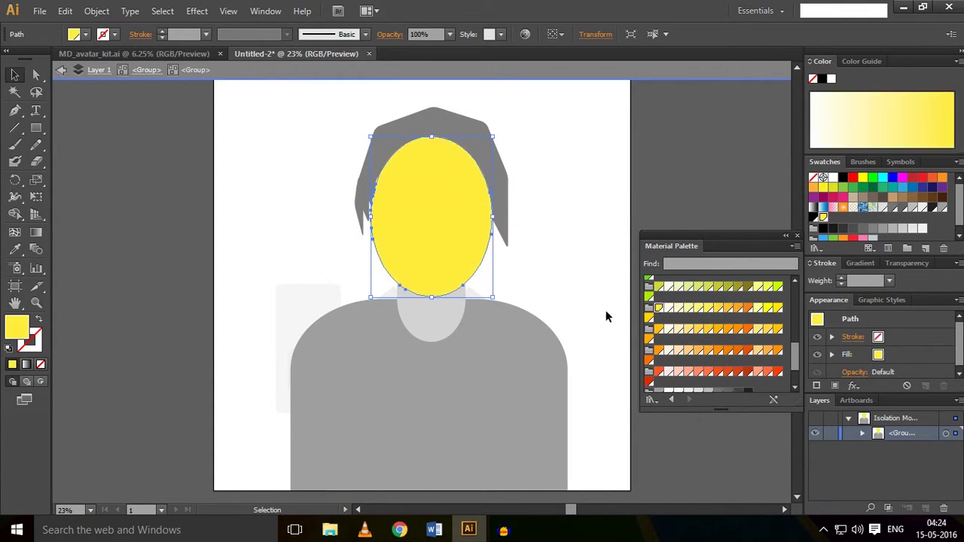
Step: Fill the body shape with a red swatch
{"action": "double_click", "coordinate": [476, 416]}
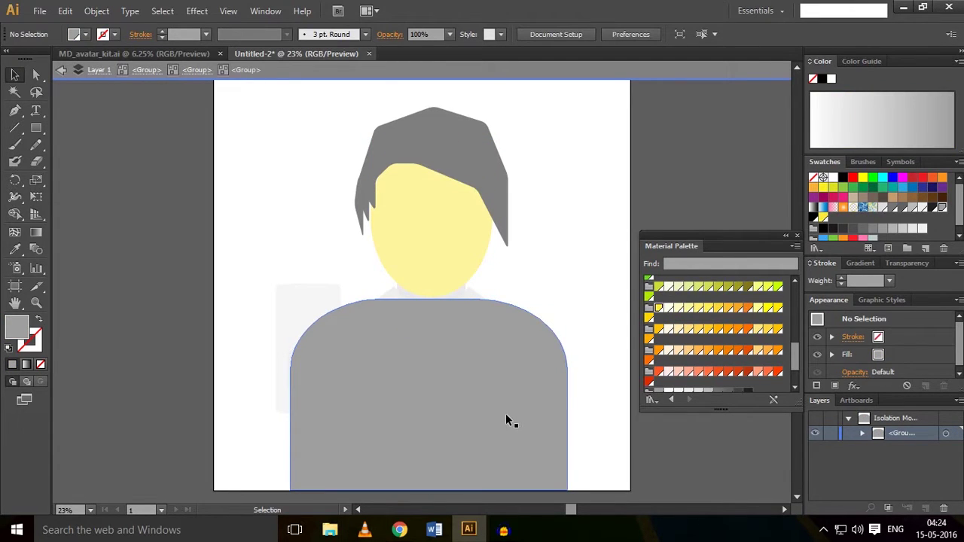
{"action": "left_click", "coordinate": [500, 420]}
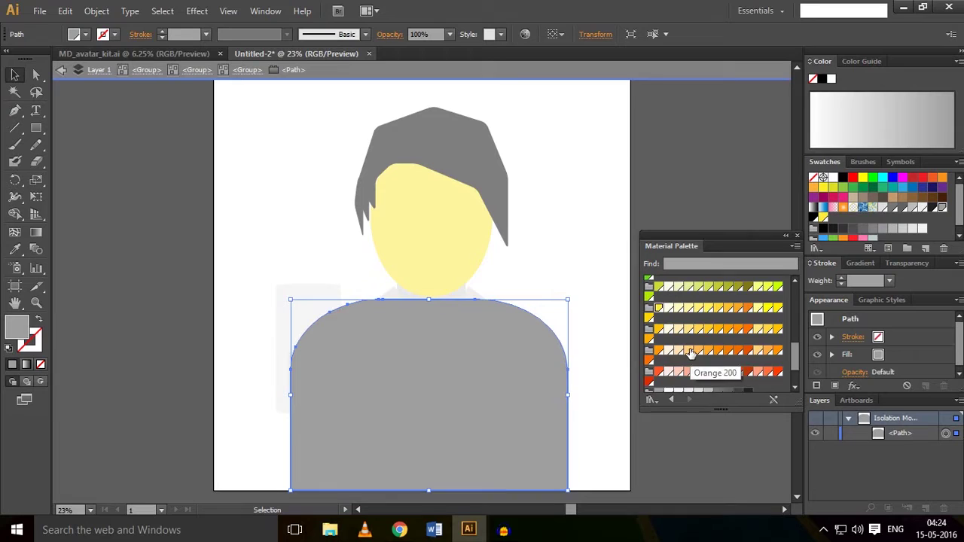
{"action": "scroll", "coordinate": [689, 354], "scroll_direction": "down", "scroll_amount": 2}
{"action": "scroll", "coordinate": [681, 352], "scroll_direction": "up", "scroll_amount": 5}
{"action": "scroll", "coordinate": [676, 351], "scroll_direction": "up", "scroll_amount": 3}
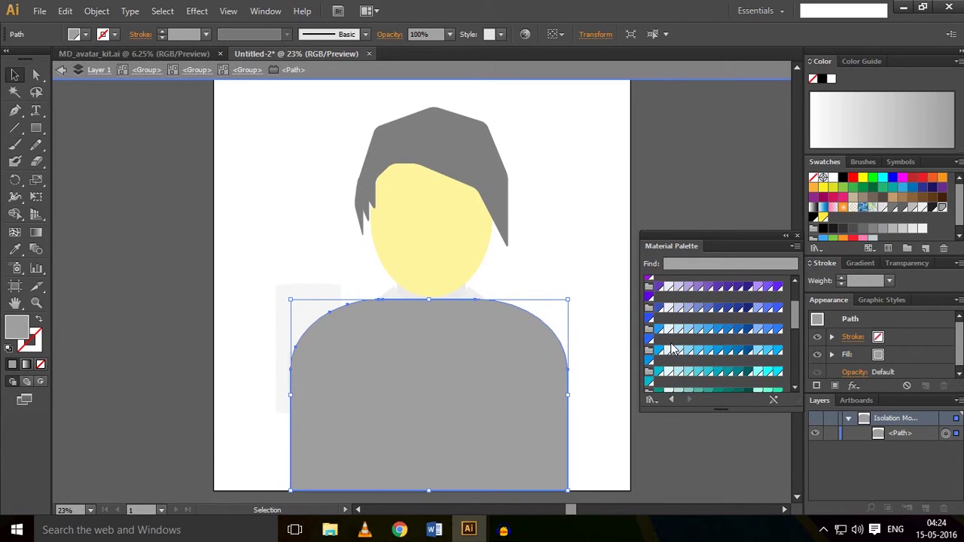
{"action": "scroll", "coordinate": [668, 345], "scroll_direction": "up", "scroll_amount": 2}
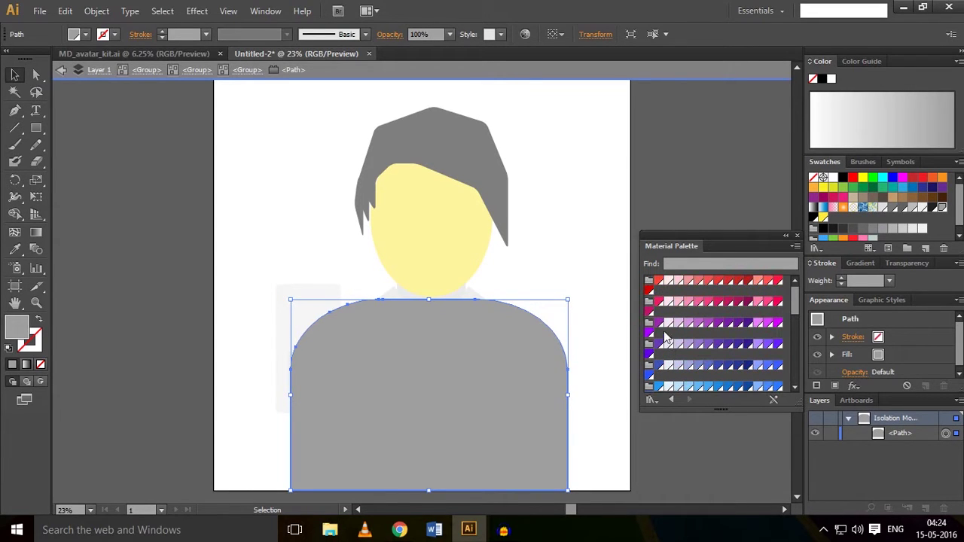
{"action": "left_click", "coordinate": [648, 290]}
{"action": "left_click", "coordinate": [537, 217]}
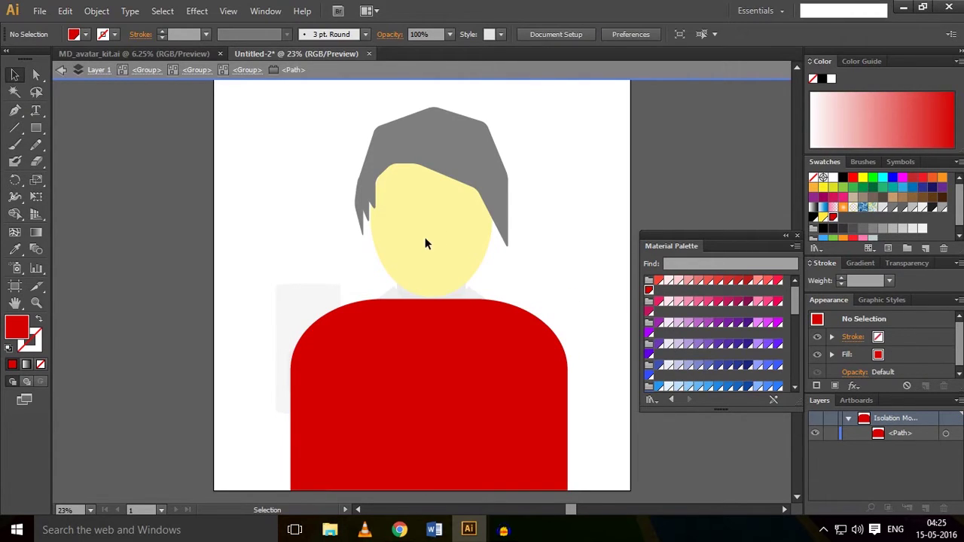
Step: Inside the hand-and-arm sub-group, fill the rounded hand shape yellow
{"action": "double_click", "coordinate": [338, 237]}
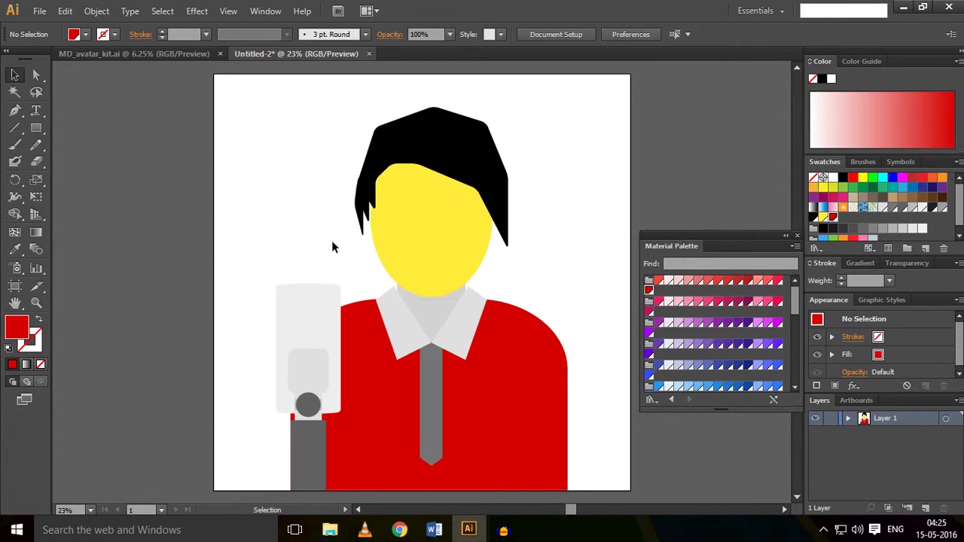
{"action": "left_click", "coordinate": [315, 451]}
{"action": "double_click", "coordinate": [315, 451]}
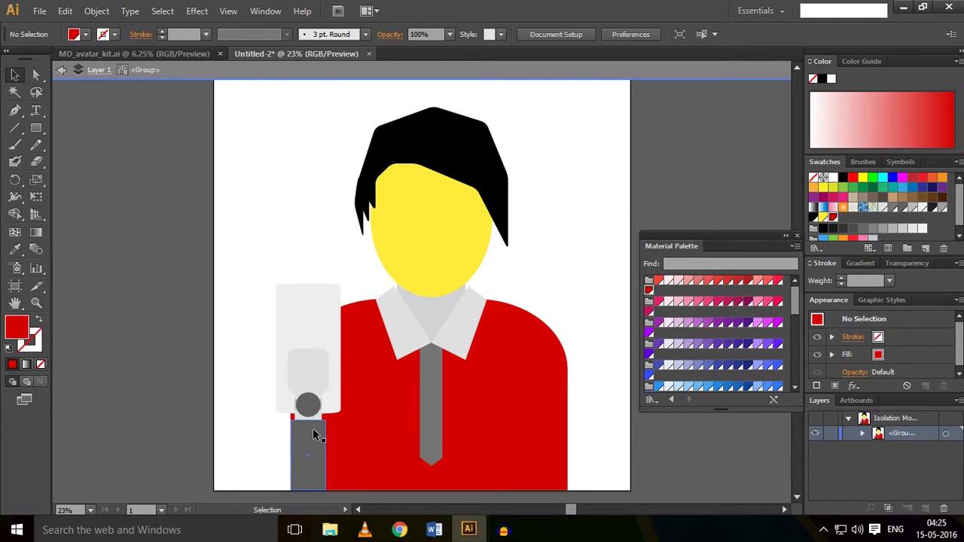
{"action": "left_click", "coordinate": [309, 376]}
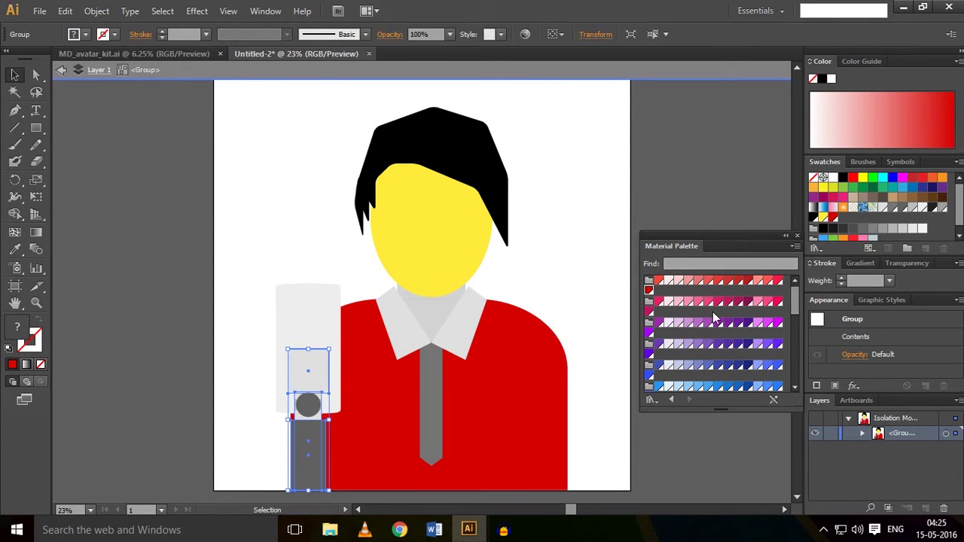
{"action": "double_click", "coordinate": [313, 361]}
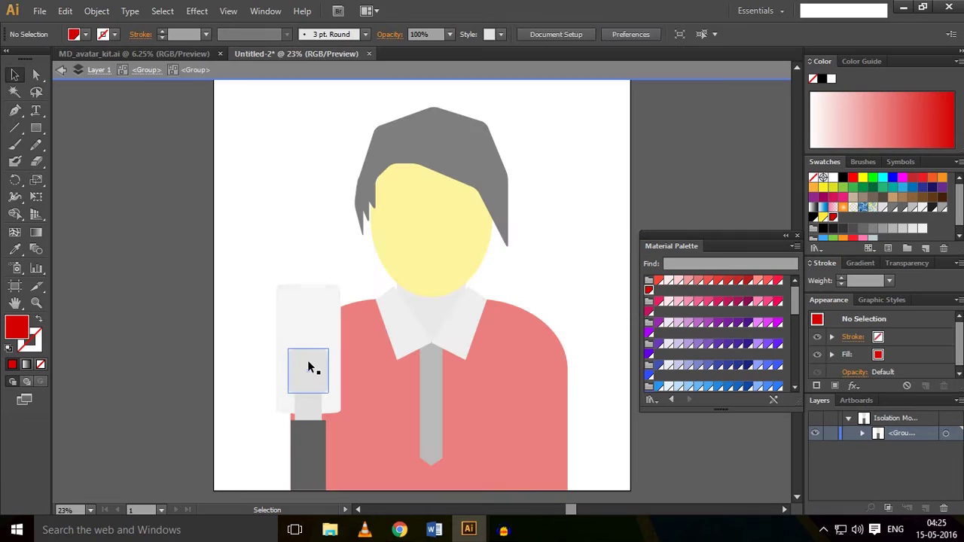
{"action": "left_click", "coordinate": [305, 403]}
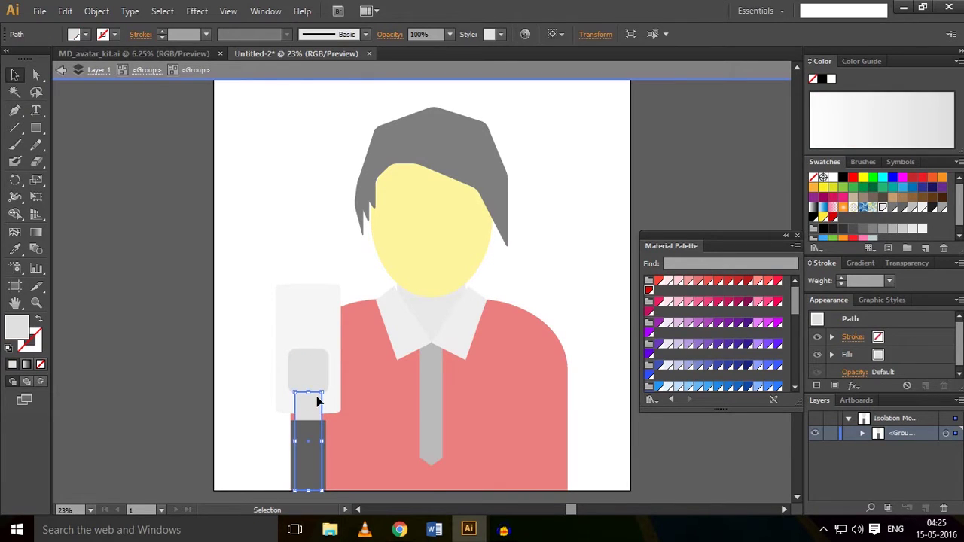
{"action": "scroll", "coordinate": [683, 332], "scroll_direction": "down", "scroll_amount": 4}
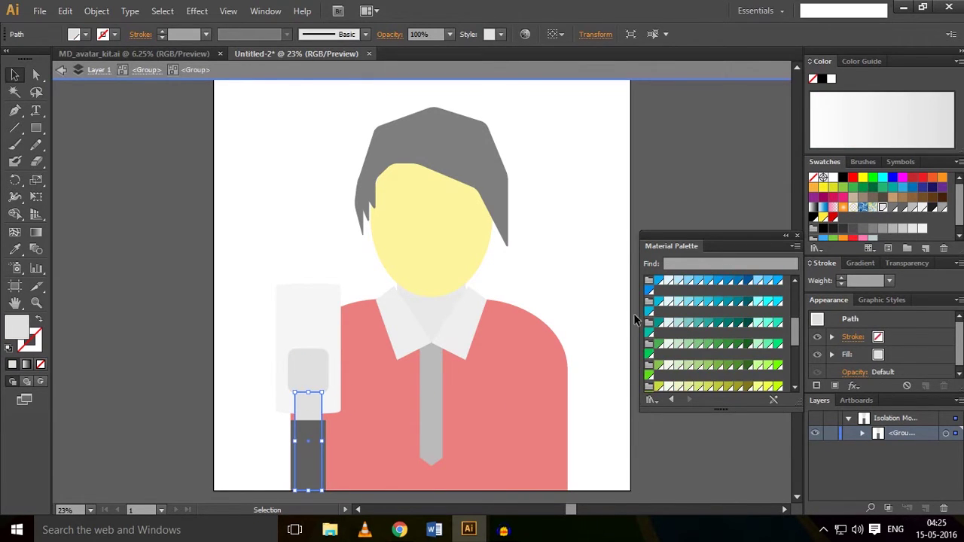
{"action": "scroll", "coordinate": [656, 325], "scroll_direction": "down", "scroll_amount": 4}
{"action": "scroll", "coordinate": [656, 325], "scroll_direction": "down", "scroll_amount": 2}
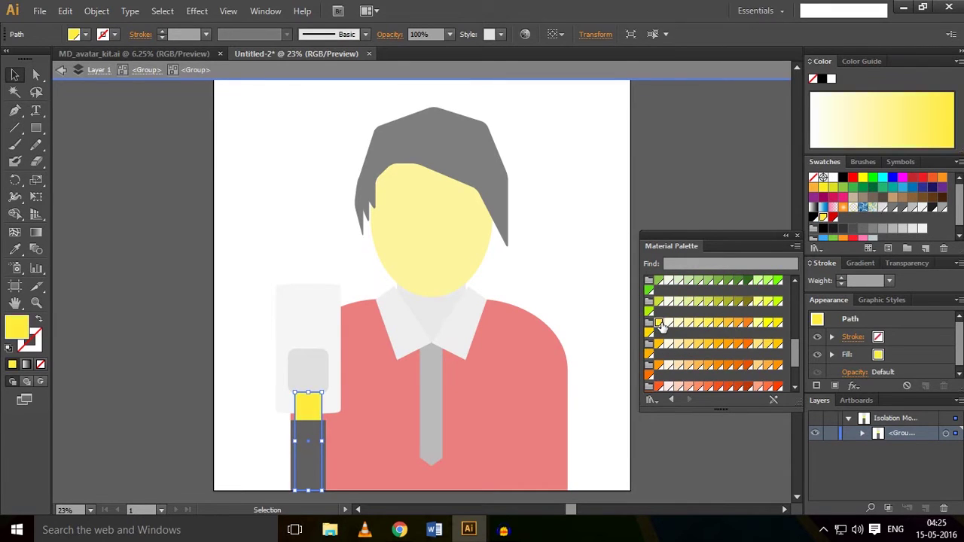
{"action": "left_click", "coordinate": [310, 373]}
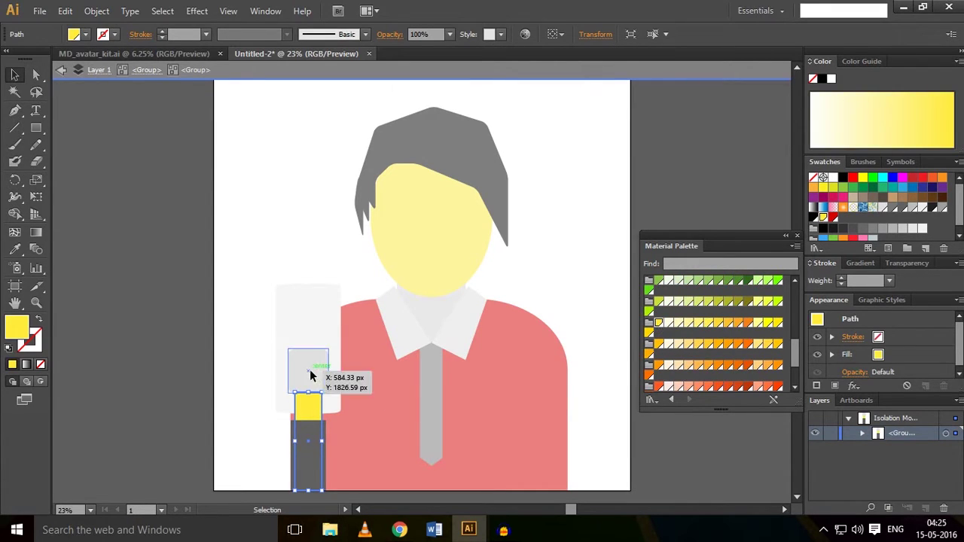
{"action": "left_click", "coordinate": [658, 323]}
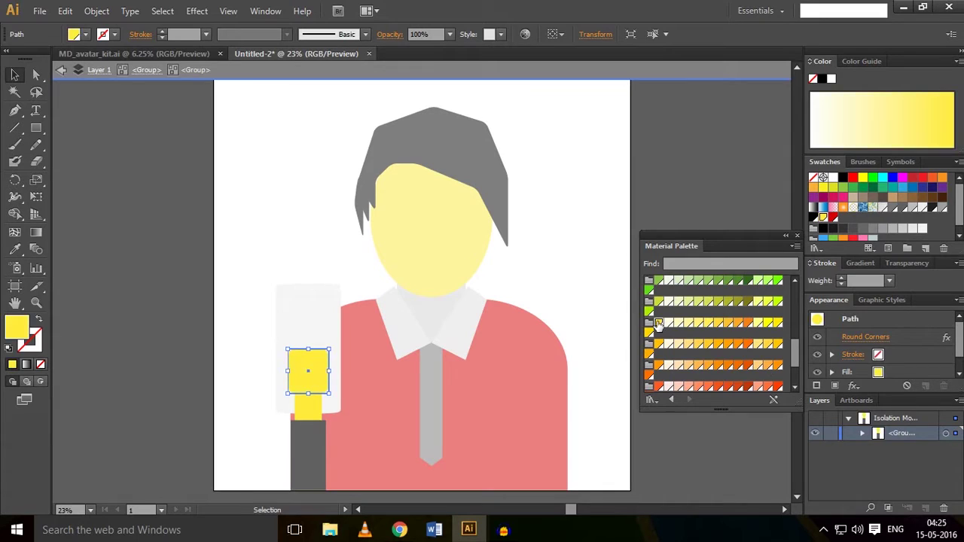
Step: Fill the arm group with a red-orange swatch
{"action": "double_click", "coordinate": [302, 452]}
{"action": "left_click", "coordinate": [301, 452]}
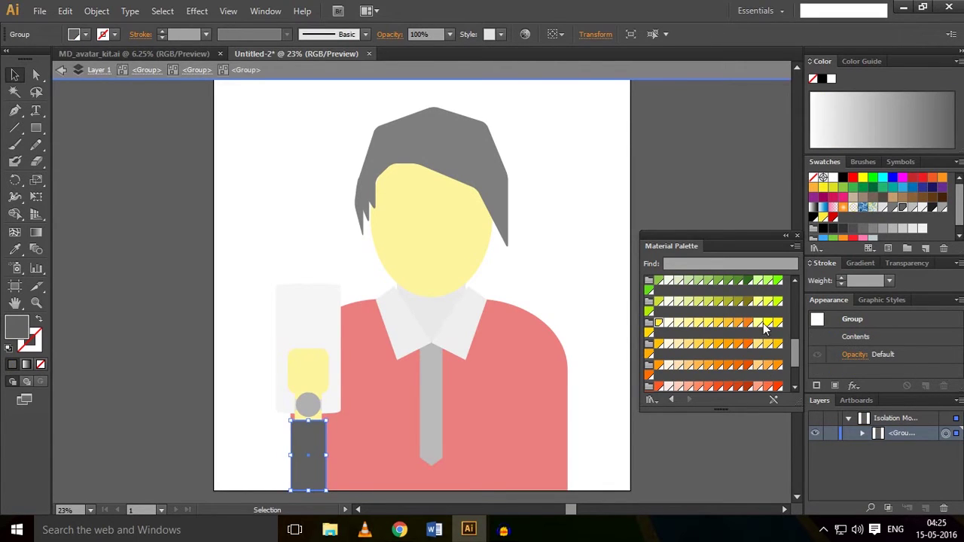
{"action": "scroll", "coordinate": [720, 329], "scroll_direction": "down", "scroll_amount": 2}
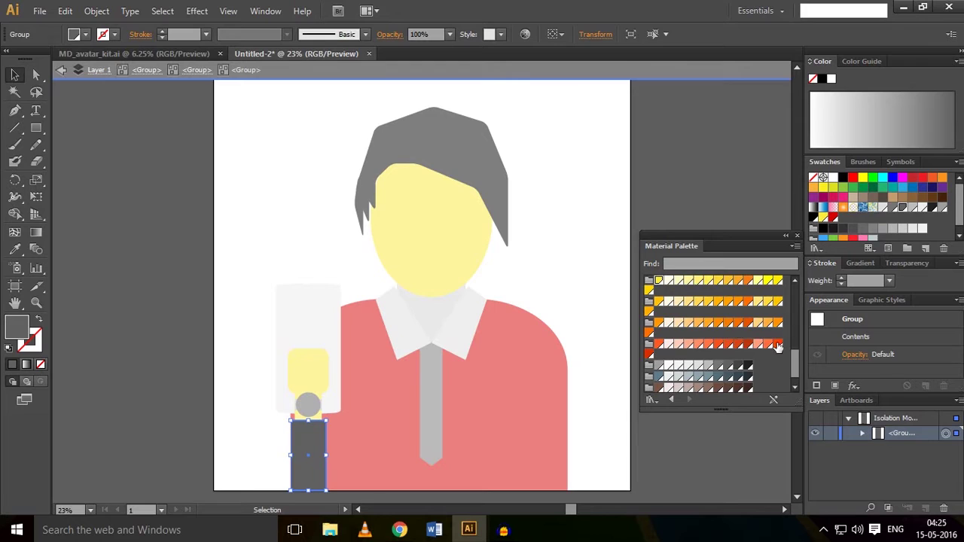
{"action": "left_click", "coordinate": [777, 344]}
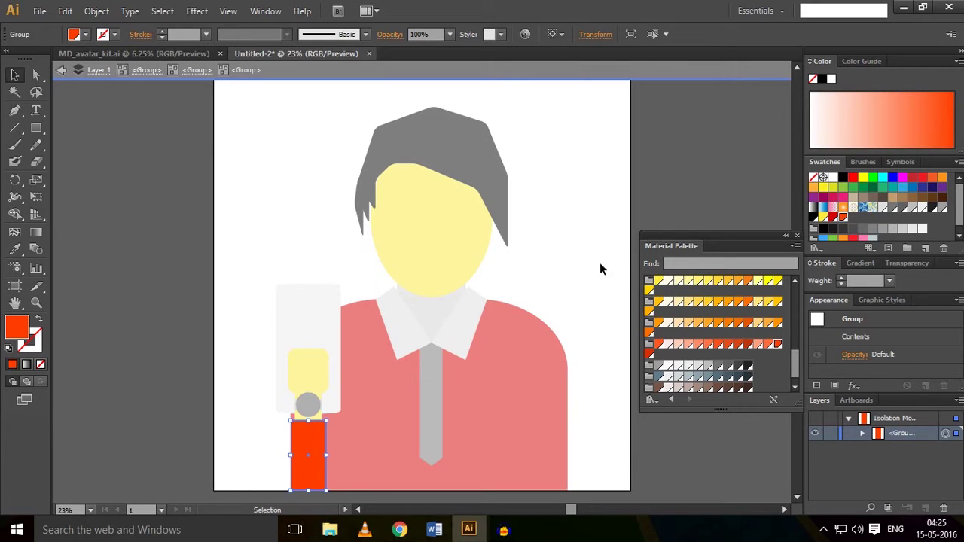
{"action": "left_click", "coordinate": [559, 214]}
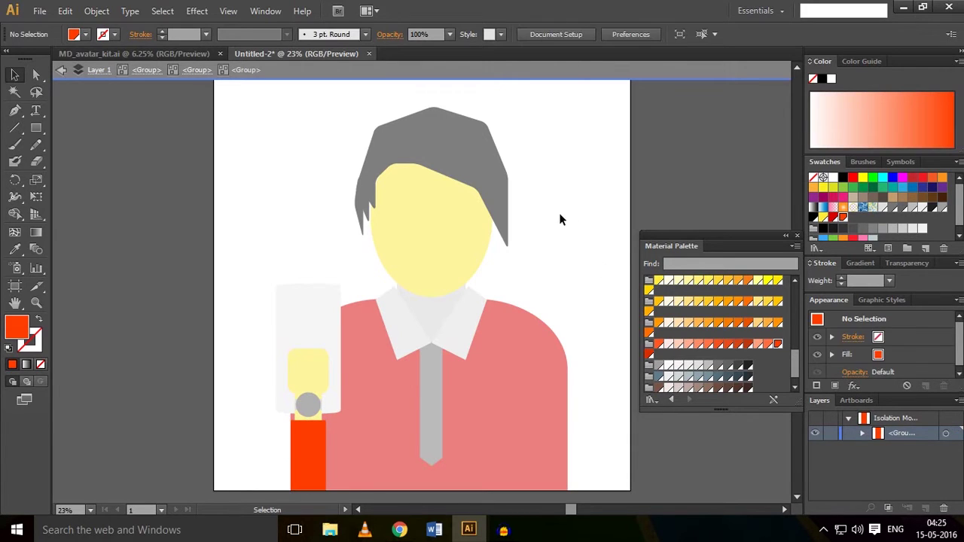
Step: Inspect the grey circle and pale phone shape, then return to the full artwork
{"action": "double_click", "coordinate": [541, 251]}
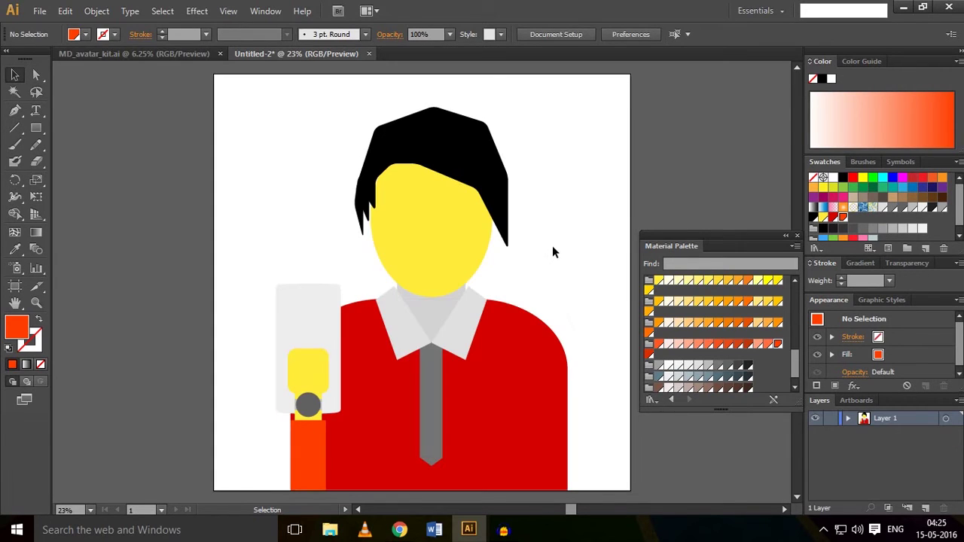
{"action": "double_click", "coordinate": [309, 407]}
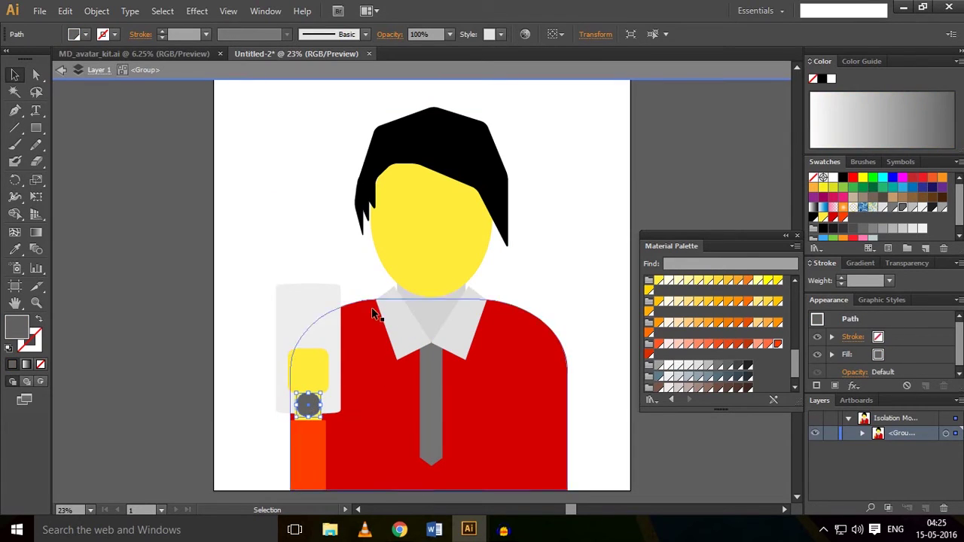
{"action": "double_click", "coordinate": [319, 309]}
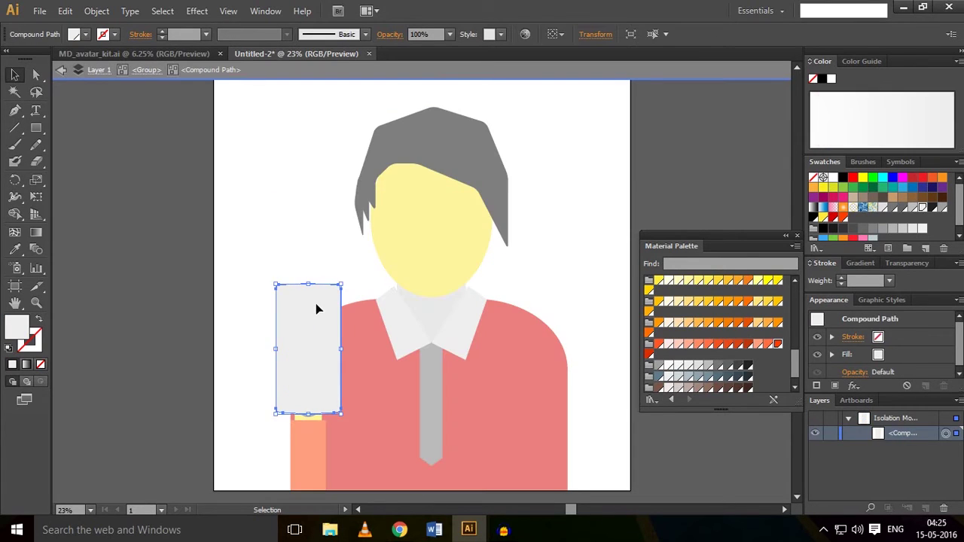
{"action": "left_click", "coordinate": [592, 147]}
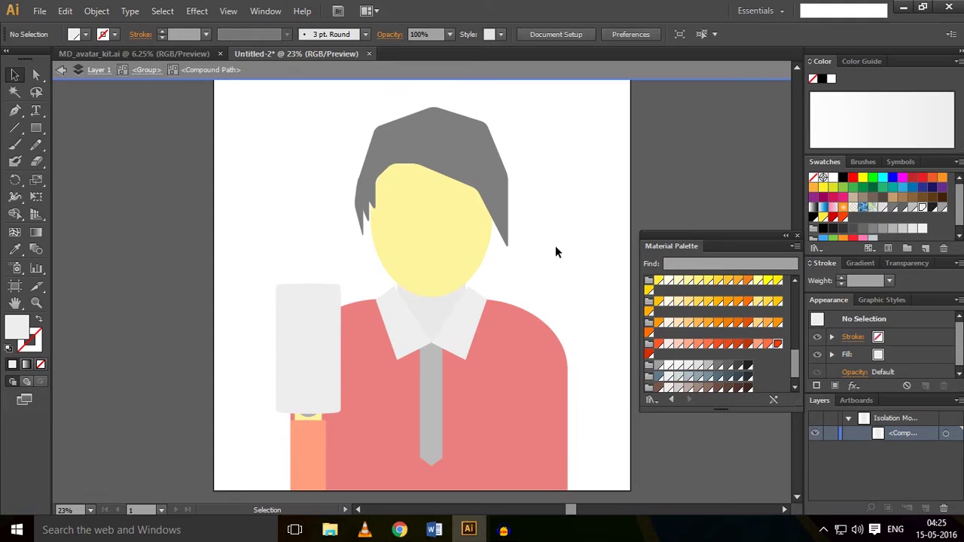
{"action": "double_click", "coordinate": [304, 178]}
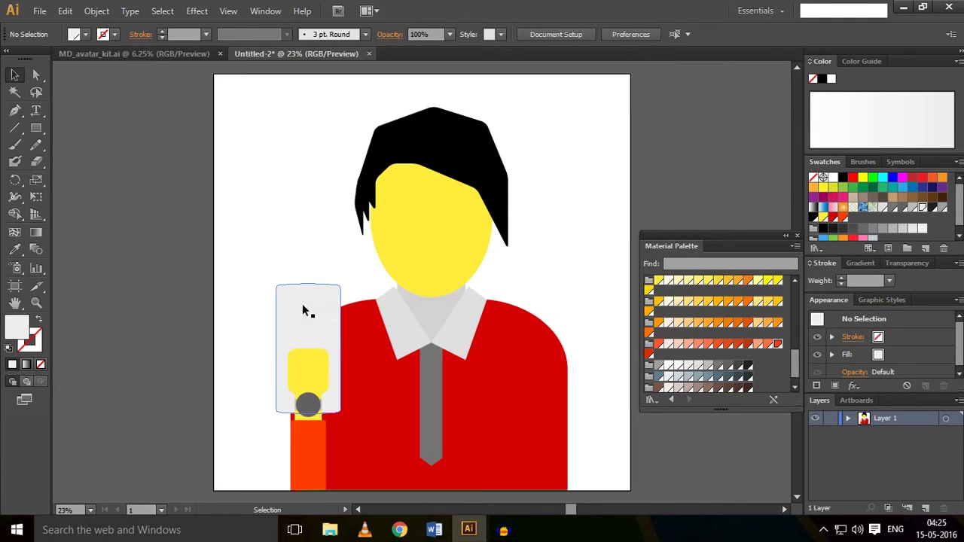
Step: Copy the Yu phone from the kit into Untitled-2 at the artboard's upper left
{"action": "left_click", "coordinate": [154, 55]}
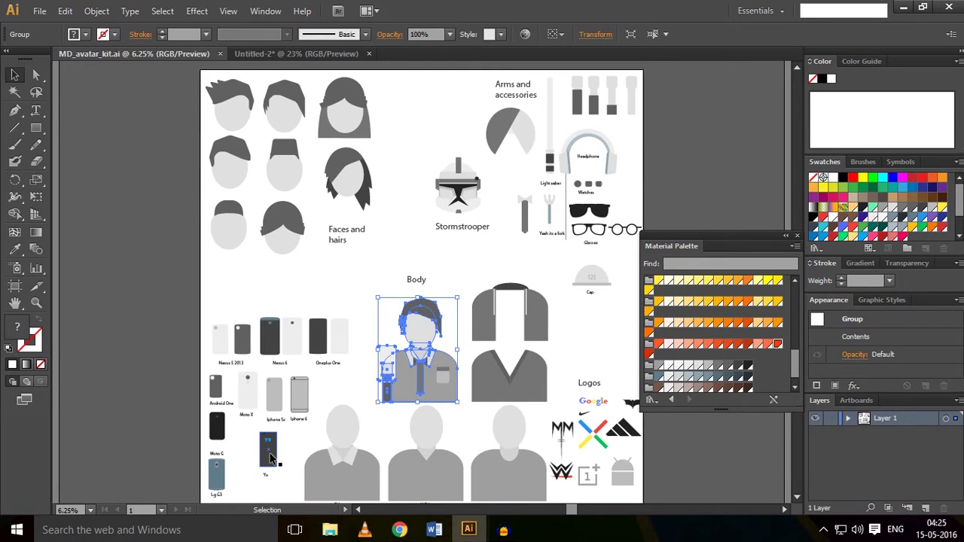
{"action": "left_click", "coordinate": [271, 457]}
{"action": "key", "text": "a"}
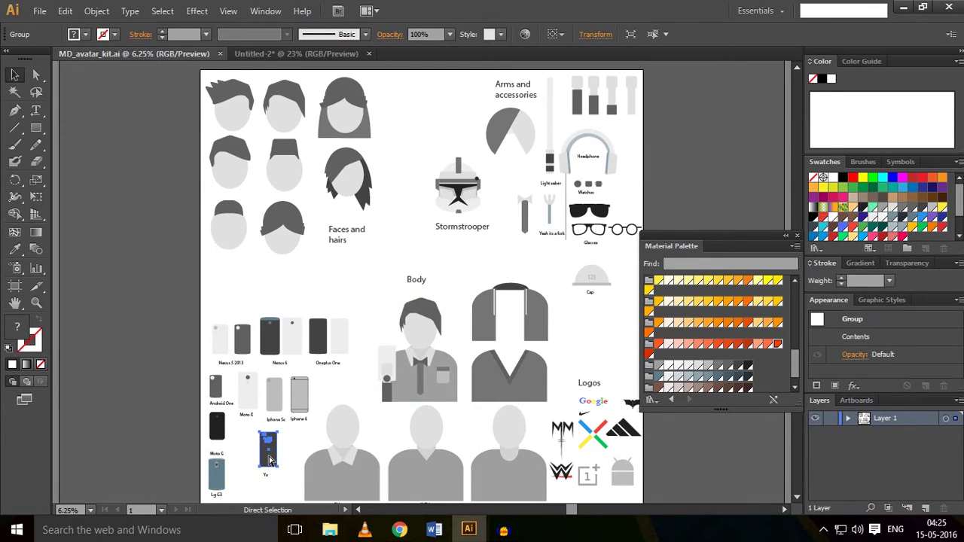
{"action": "key", "text": "v"}
{"action": "left_click", "coordinate": [304, 53]}
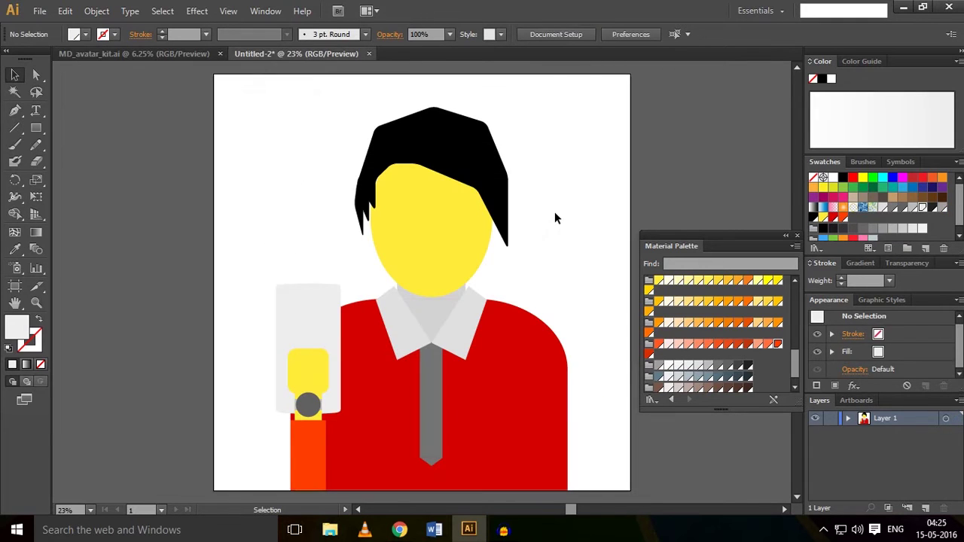
{"action": "key", "text": "ctrl+v"}
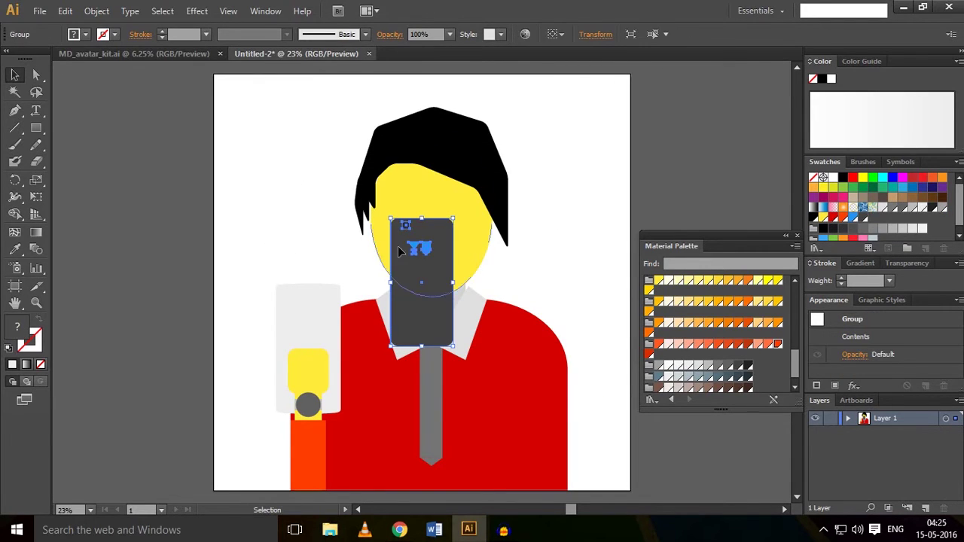
{"action": "left_click_drag", "start_coordinate": [427, 270], "coordinate": [270, 188]}
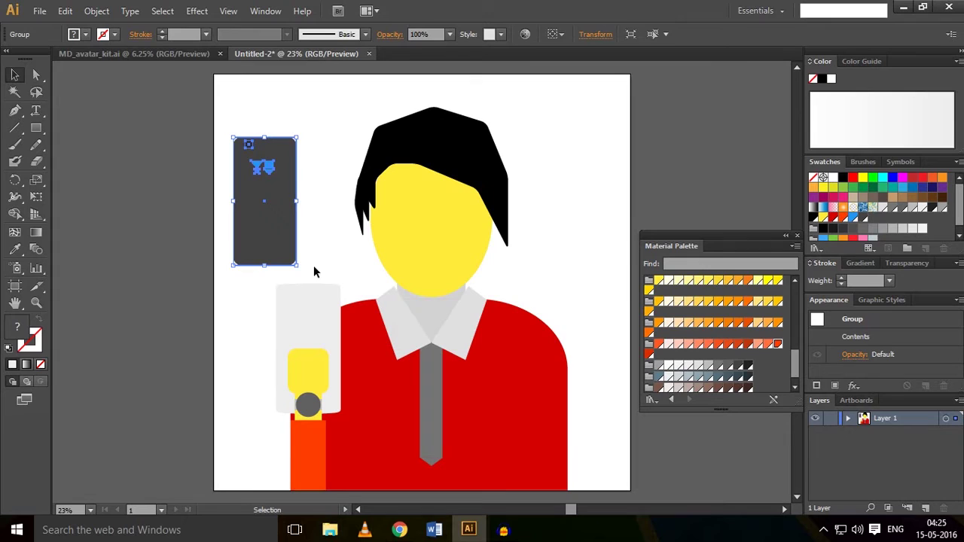
Step: Delete the phone's white card and move the phone onto the yellow hand
{"action": "double_click", "coordinate": [316, 311]}
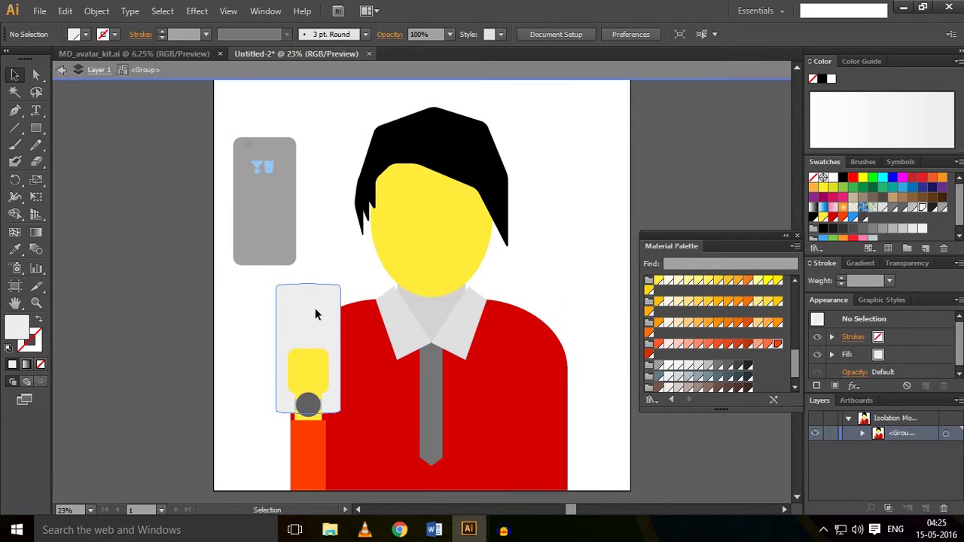
{"action": "key", "text": "Delete"}
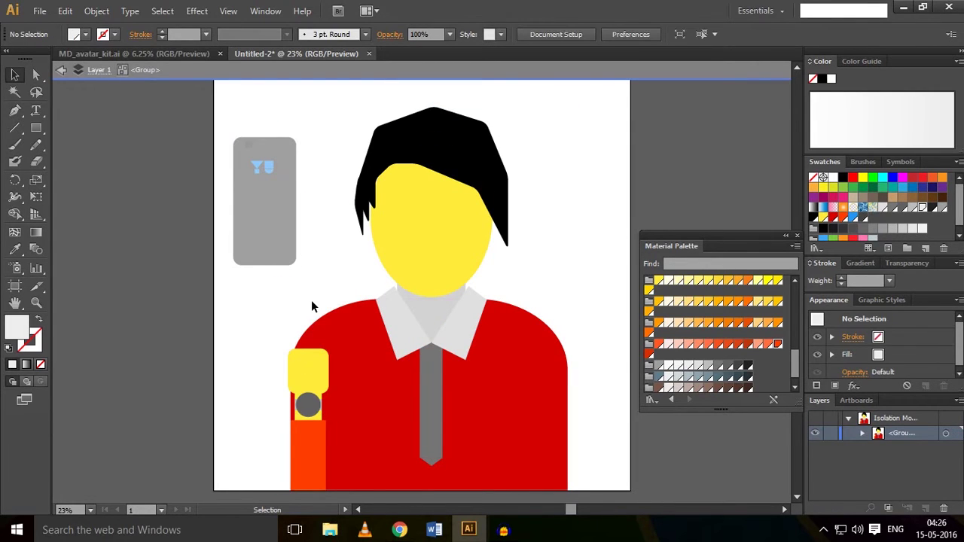
{"action": "key", "text": "Escape"}
{"action": "left_click_drag", "start_coordinate": [273, 212], "coordinate": [317, 327]}
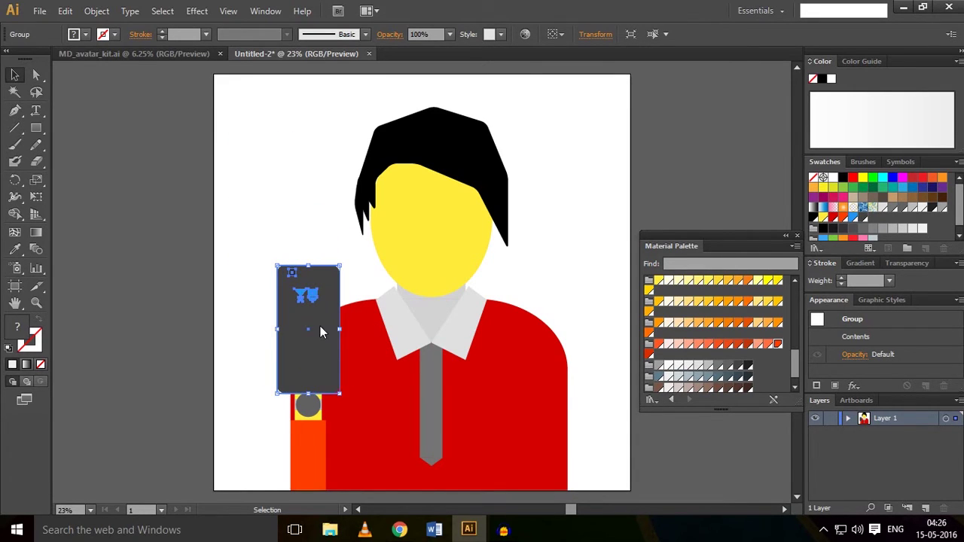
Step: Reorder the phone with Bring Forward / Send Backward so it sits behind the hand, above the shirt
{"action": "right_click", "coordinate": [320, 331]}
{"action": "mouse_move", "coordinate": [389, 442]}
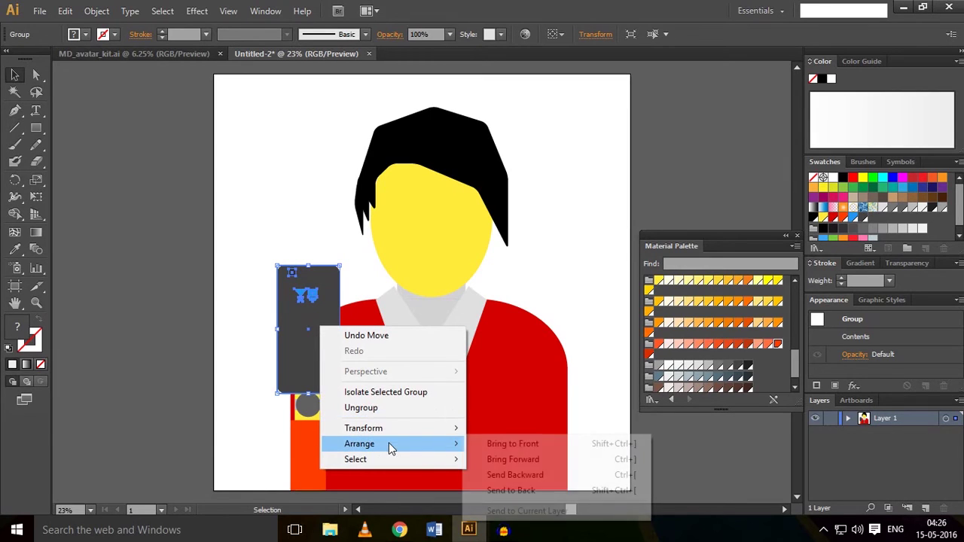
{"action": "left_click", "coordinate": [499, 459]}
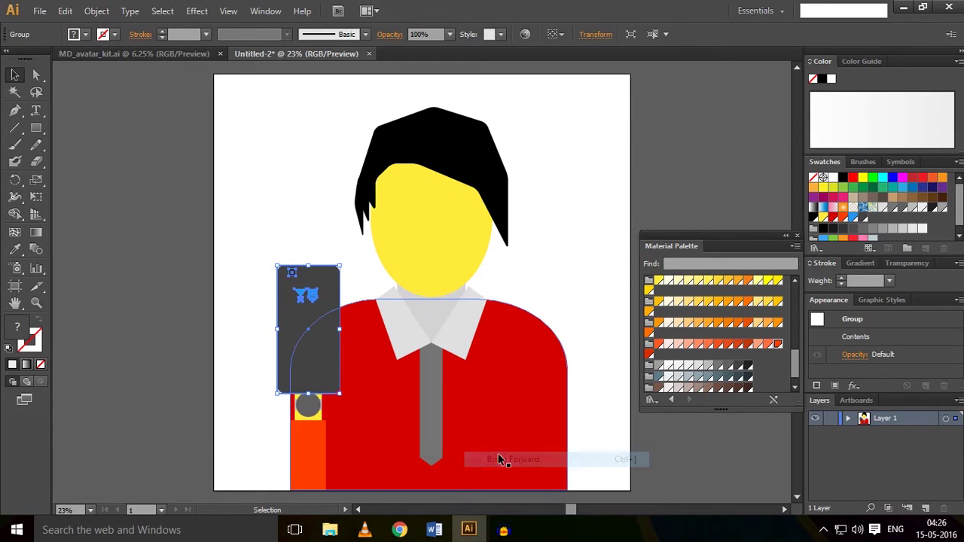
{"action": "right_click", "coordinate": [306, 329]}
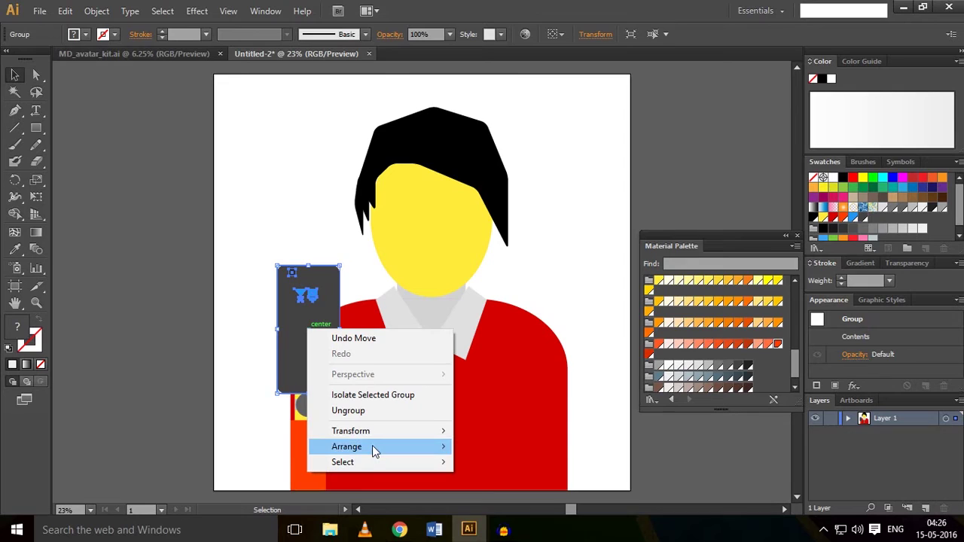
{"action": "mouse_move", "coordinate": [372, 447]}
{"action": "left_click", "coordinate": [505, 479]}
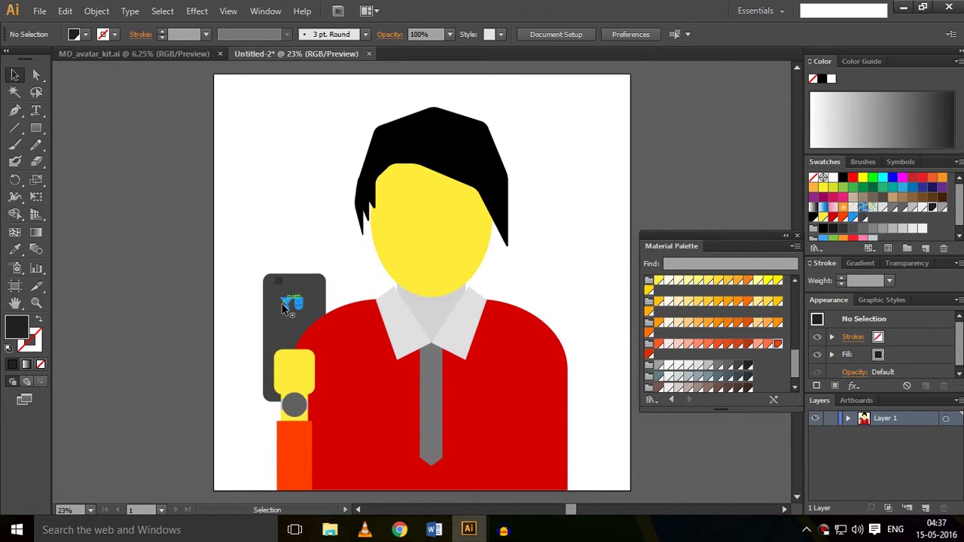
{"action": "left_click", "coordinate": [283, 317]}
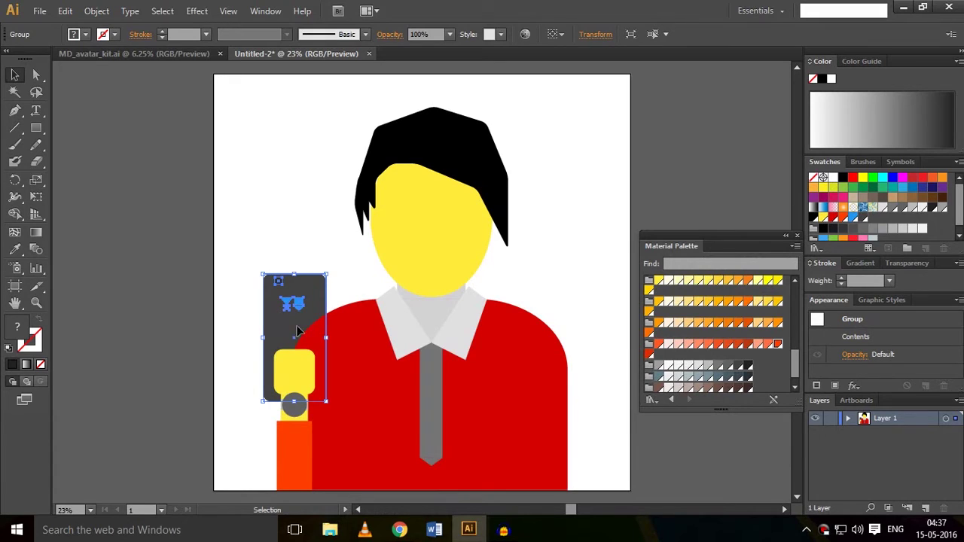
{"action": "right_click", "coordinate": [299, 333]}
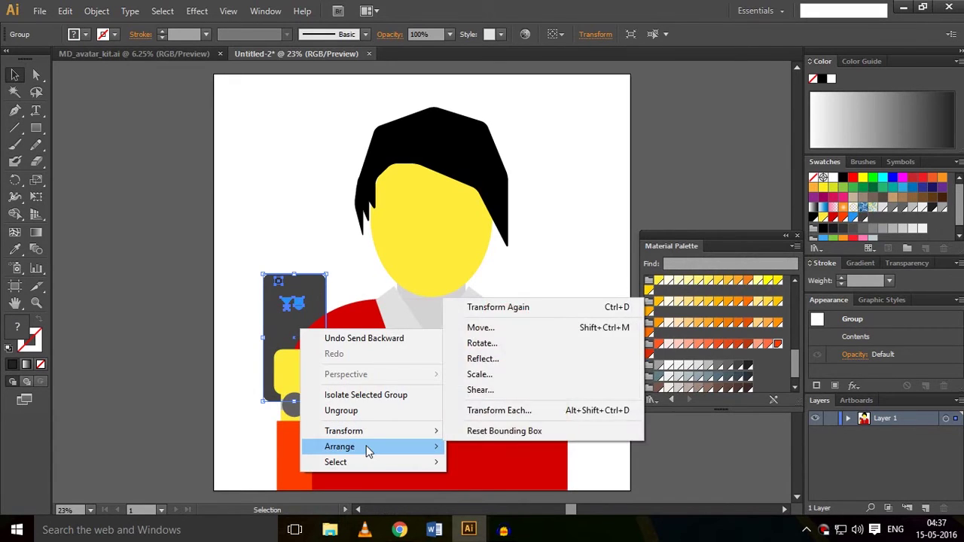
{"action": "mouse_move", "coordinate": [372, 449]}
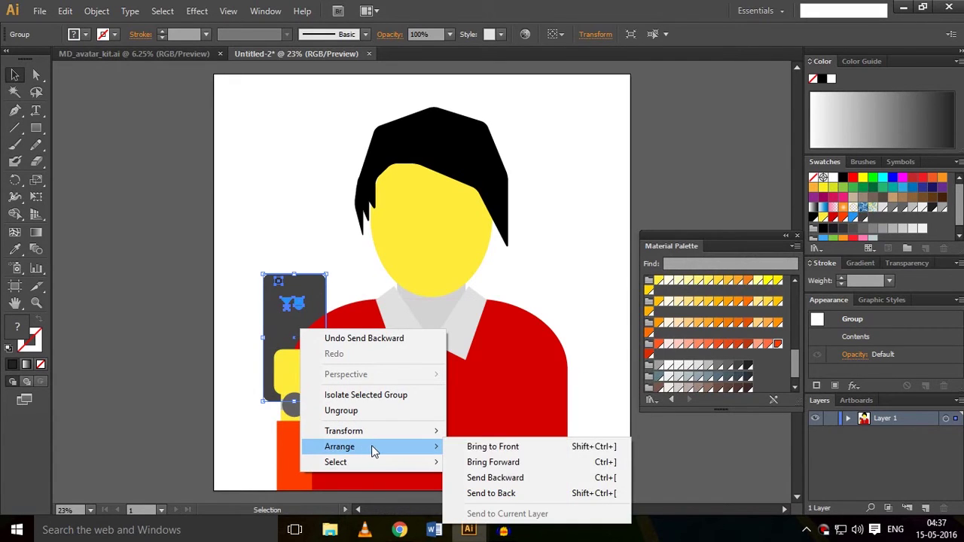
{"action": "left_click", "coordinate": [480, 464]}
{"action": "left_click", "coordinate": [328, 217]}
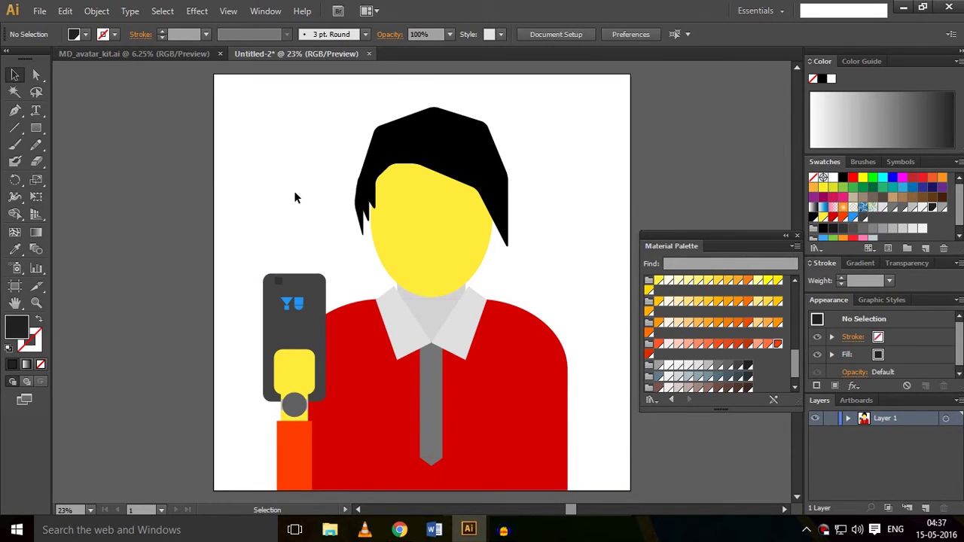
Step: Copy the kit's black-framed glasses and place them across the avatar's yellow face
{"action": "left_click", "coordinate": [178, 52]}
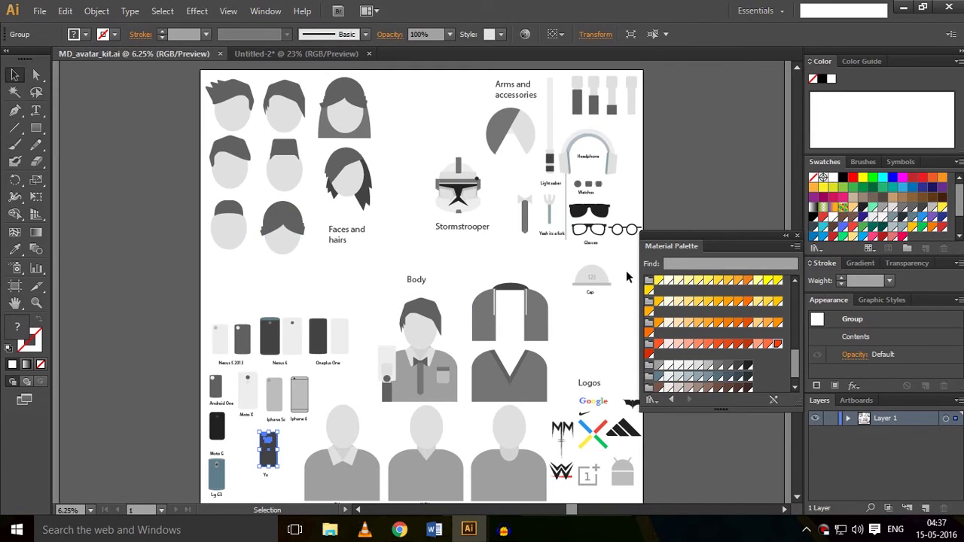
{"action": "left_click", "coordinate": [588, 228]}
{"action": "left_click", "coordinate": [591, 229], "text": "ctrl"}
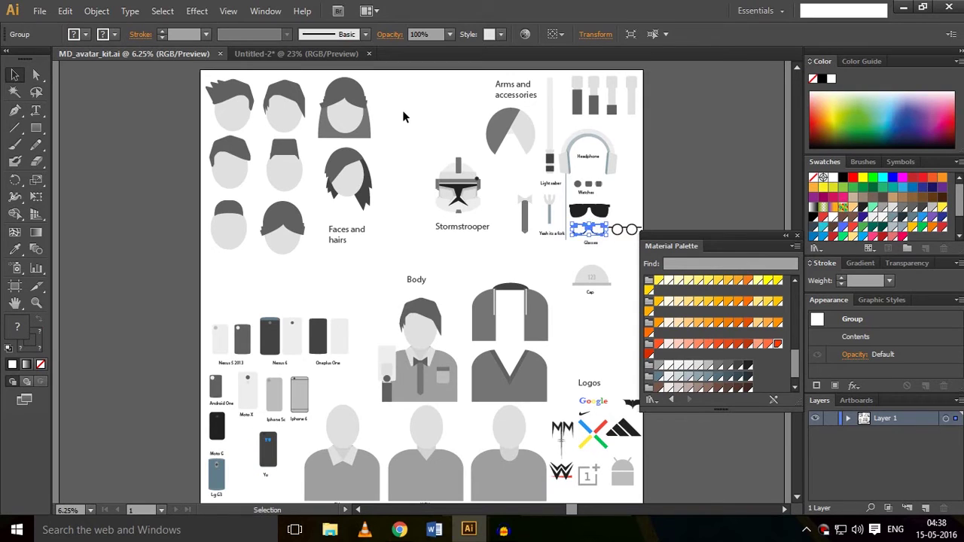
{"action": "left_click", "coordinate": [327, 55]}
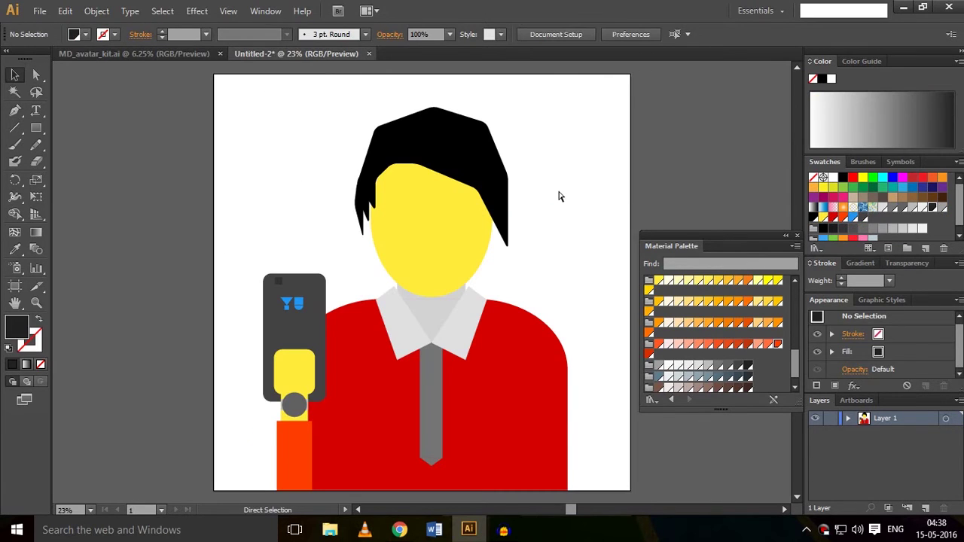
{"action": "key", "text": "ctrl+v"}
{"action": "left_click_drag", "start_coordinate": [420, 271], "coordinate": [432, 208]}
{"action": "left_click", "coordinate": [544, 160]}
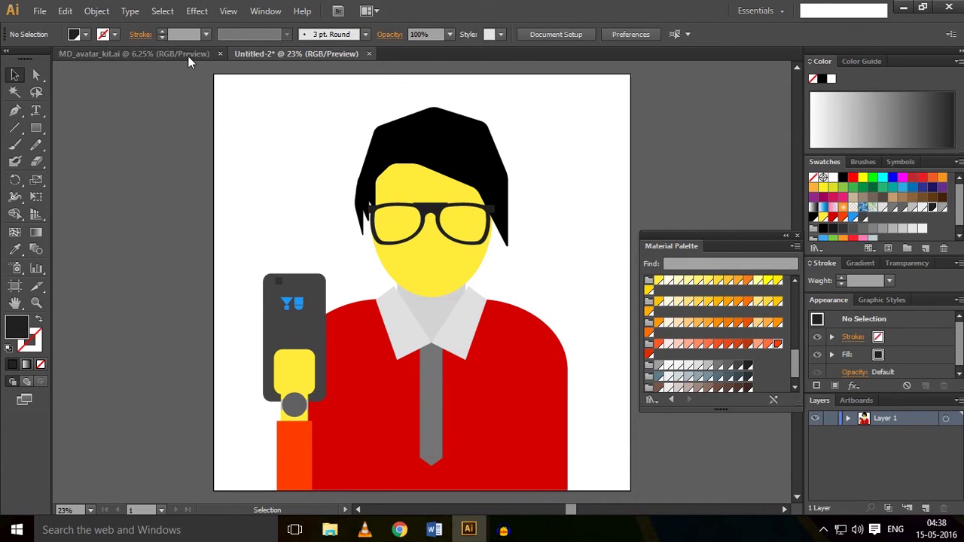
Step: Copy the kit's headphones into Untitled-2 and move them over the avatar's head
{"action": "left_click", "coordinate": [187, 55]}
{"action": "left_click", "coordinate": [564, 162]}
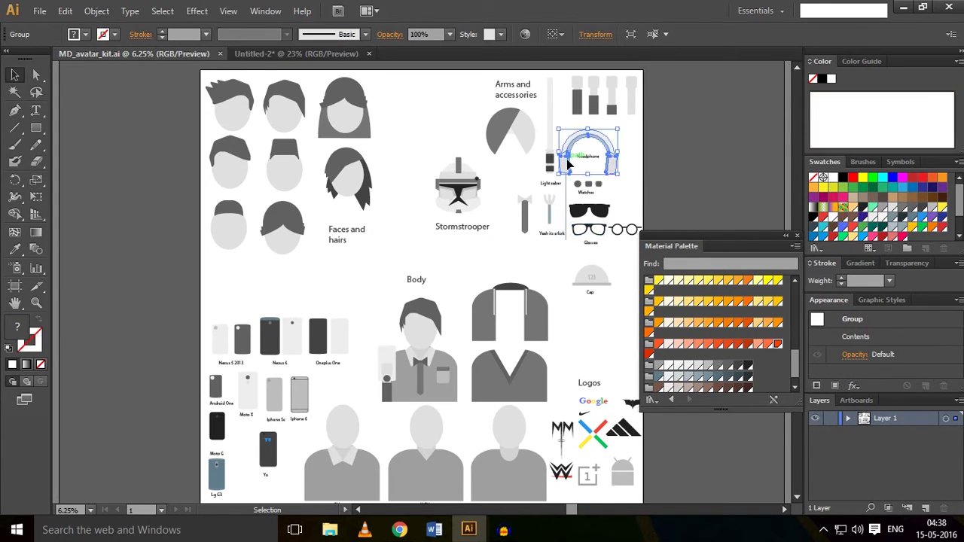
{"action": "left_click", "coordinate": [295, 53]}
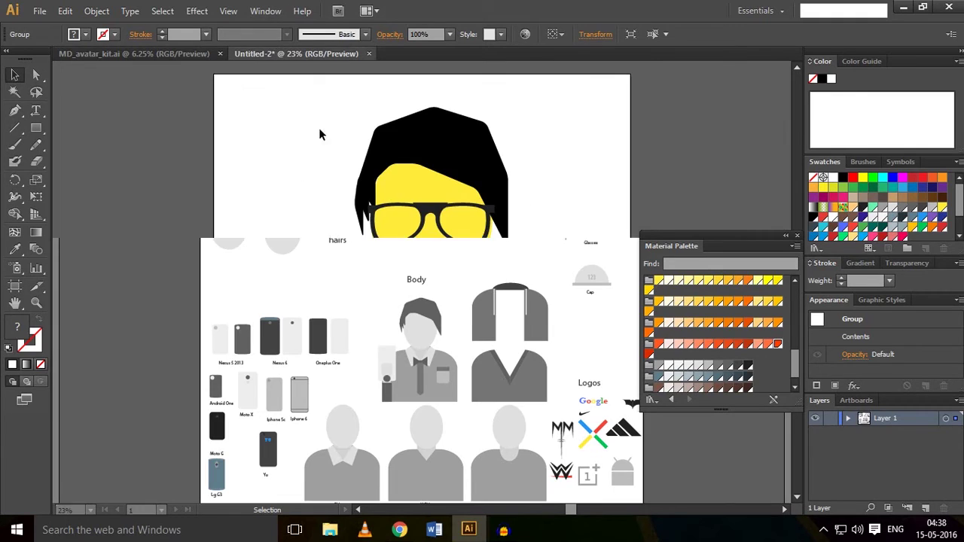
{"action": "key", "text": "ctrl+v"}
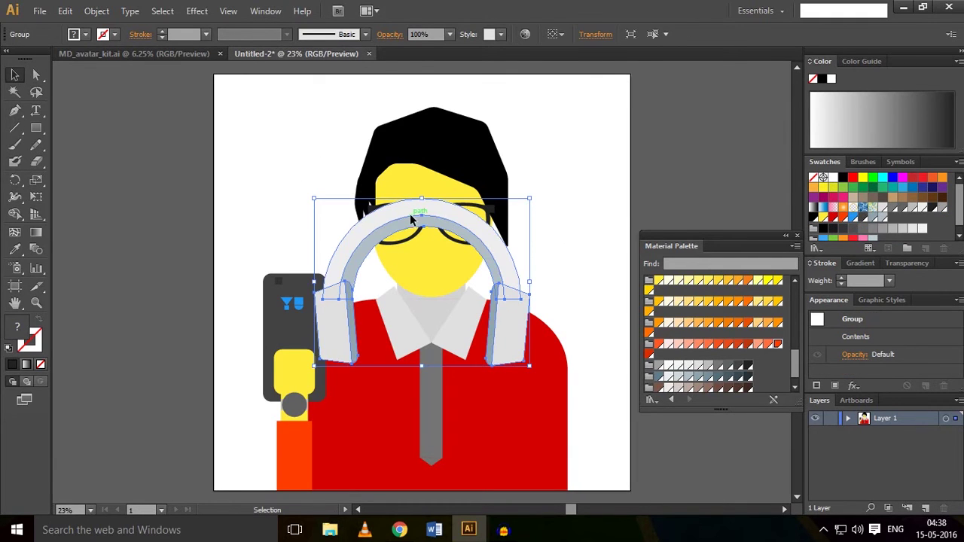
{"action": "left_click_drag", "start_coordinate": [410, 214], "coordinate": [421, 92]}
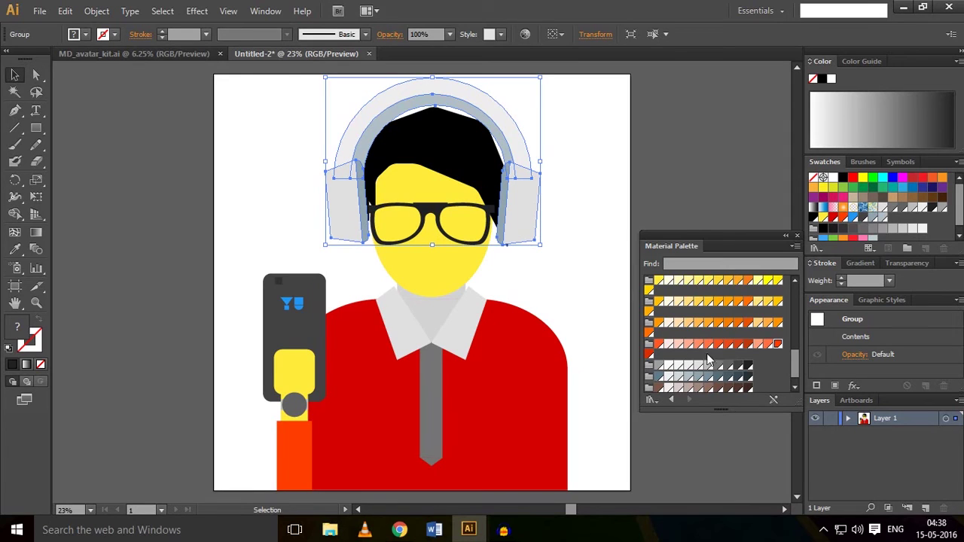
Step: Colour the headphones Blue Grey 400 and nudge them into place on the head
{"action": "scroll", "coordinate": [693, 322], "scroll_direction": "down", "scroll_amount": 2}
{"action": "left_click", "coordinate": [660, 385]}
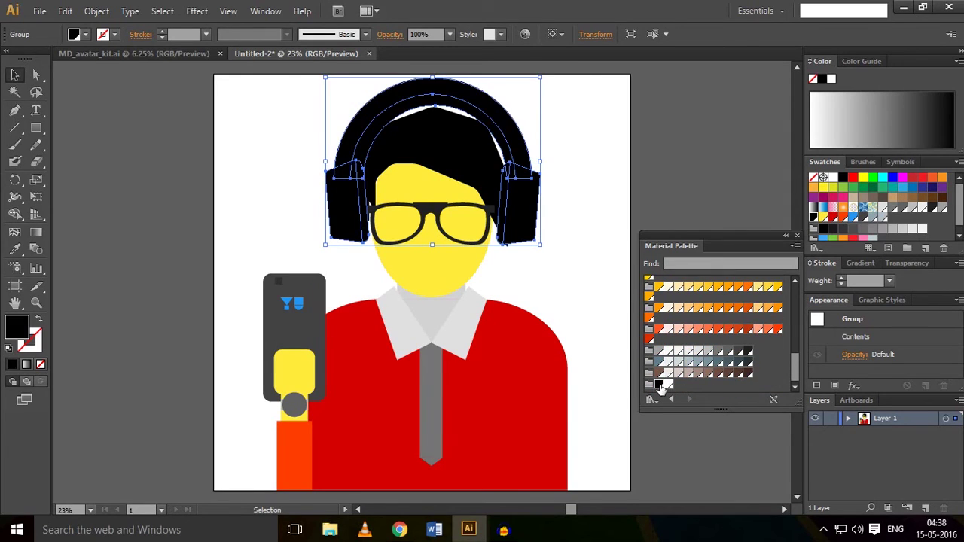
{"action": "left_click", "coordinate": [565, 253]}
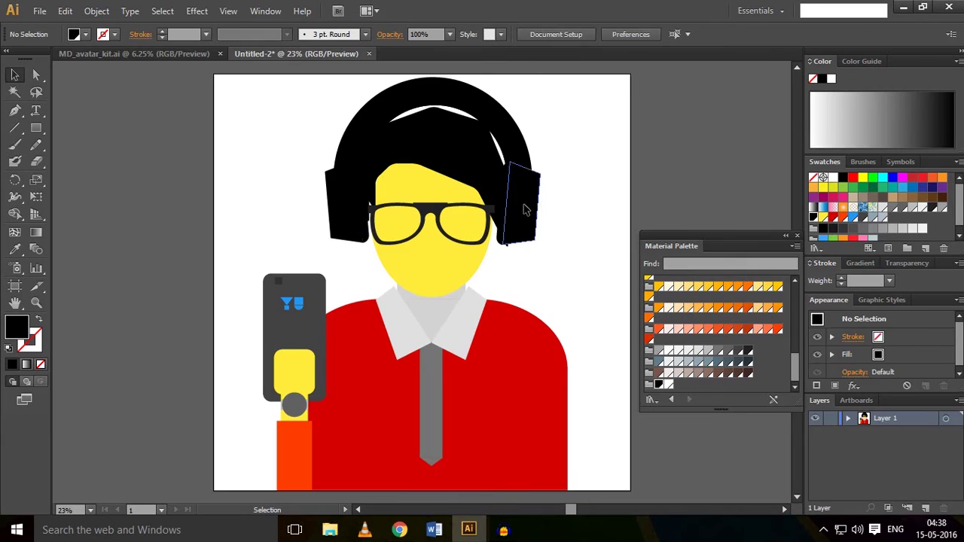
{"action": "double_click", "coordinate": [525, 209]}
{"action": "double_click", "coordinate": [524, 209]}
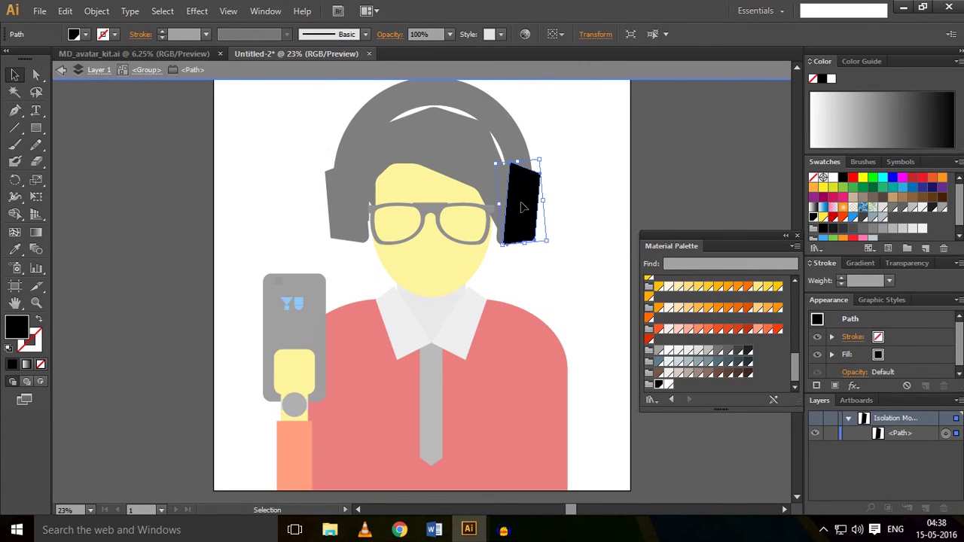
{"action": "double_click", "coordinate": [436, 85]}
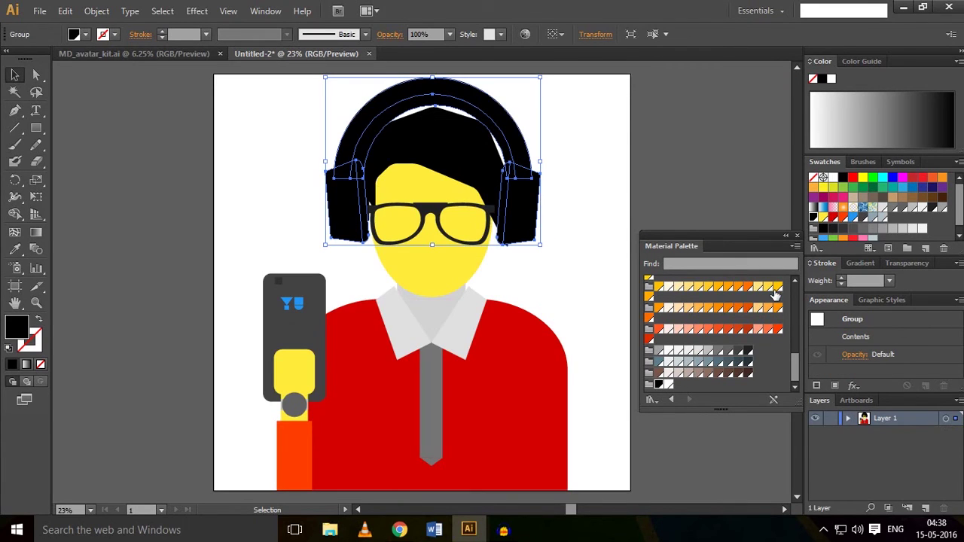
{"action": "left_click", "coordinate": [718, 351]}
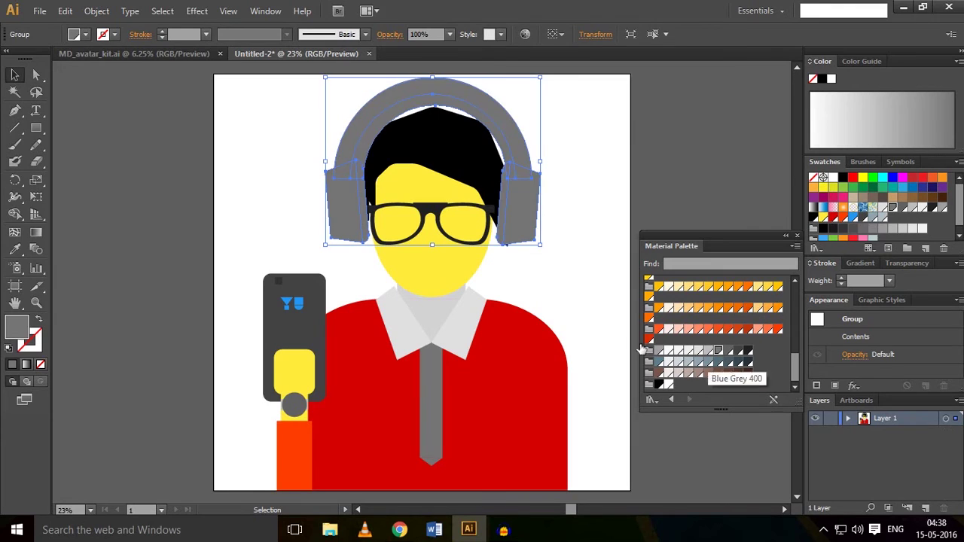
{"action": "left_click", "coordinate": [564, 285]}
{"action": "left_click", "coordinate": [522, 222]}
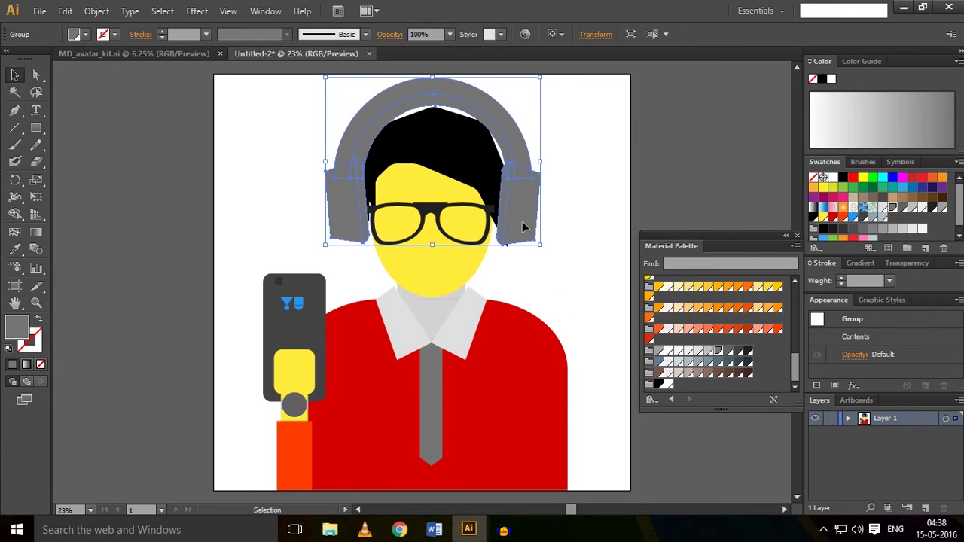
{"action": "left_click_drag", "start_coordinate": [520, 218], "coordinate": [518, 221]}
{"action": "left_click", "coordinate": [589, 205]}
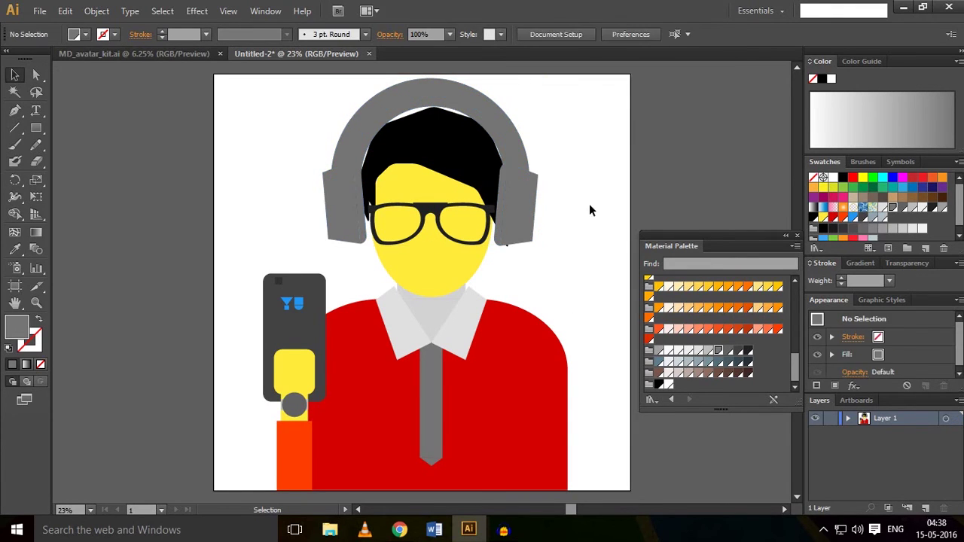
Step: Export via Save for Web as JPEG High (60% quality), replacing 'Untitled-2' with 'youtube' on the Desktop
{"action": "left_click", "coordinate": [42, 13]}
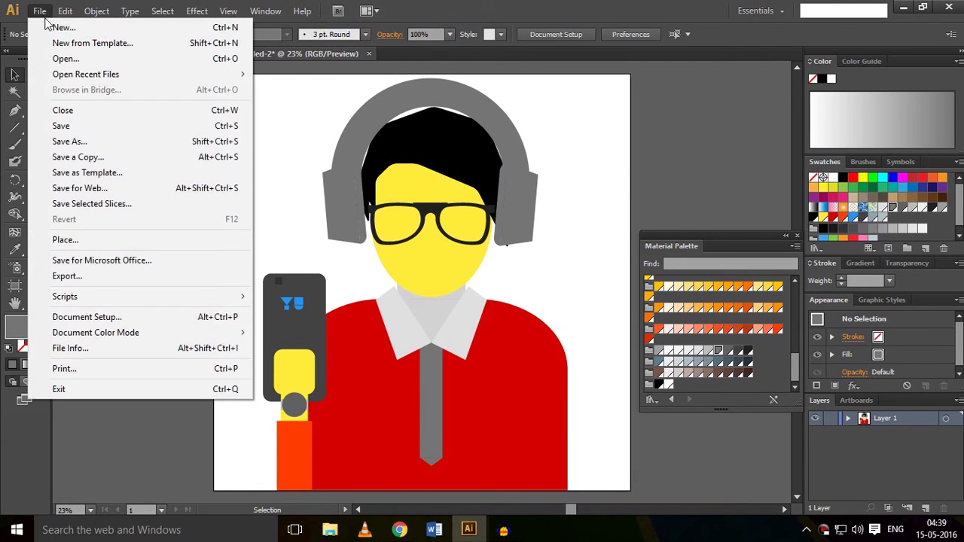
{"action": "left_click", "coordinate": [80, 188]}
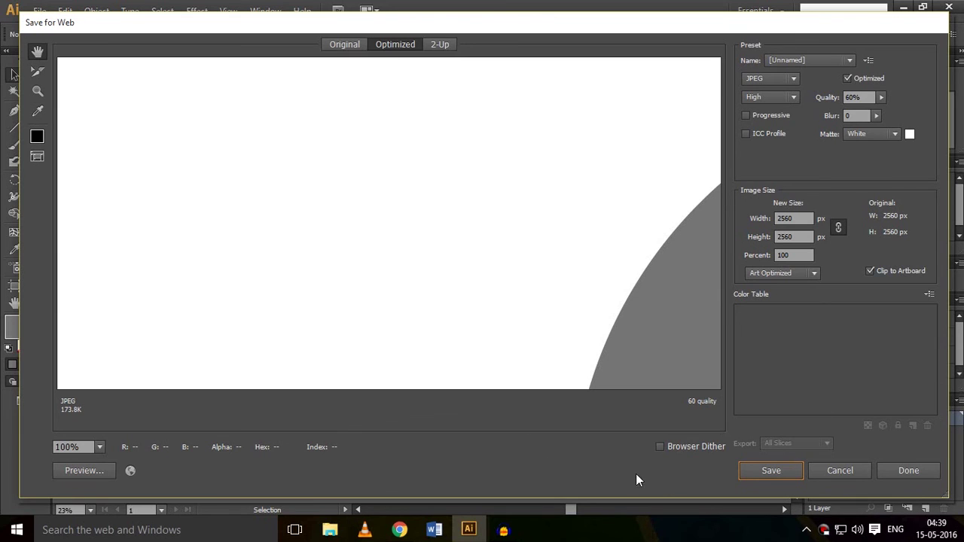
{"action": "left_click", "coordinate": [754, 474]}
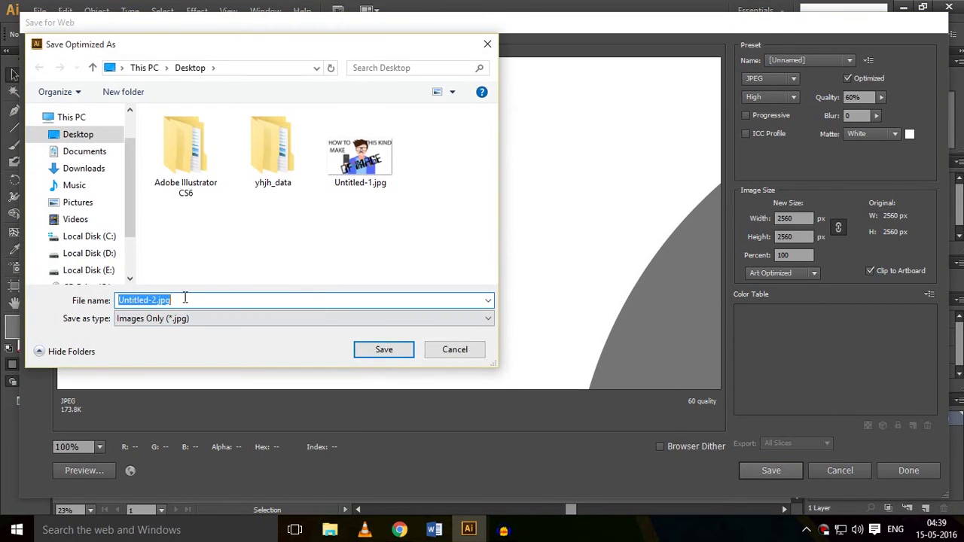
{"action": "left_click", "coordinate": [156, 298]}
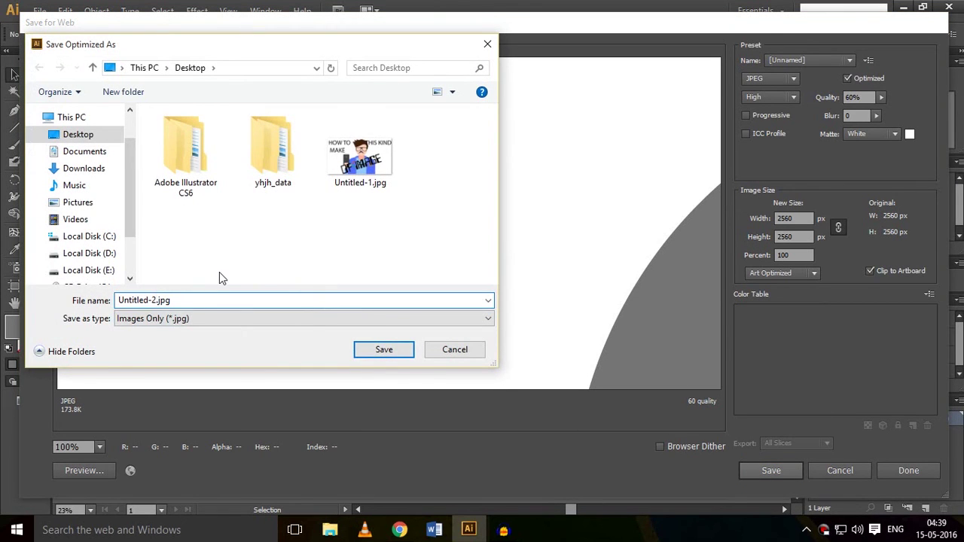
{"action": "key", "text": "BackSpace"}
{"action": "key", "text": "BackSpace"}
{"action": "key", "text": "BackSpace"}
{"action": "key", "text": "BackSpace"}
{"action": "key", "text": "BackSpace"}
{"action": "key", "text": "BackSpace"}
{"action": "key", "text": "BackSpace"}
{"action": "key", "text": "BackSpace"}
{"action": "key", "text": "BackSpace"}
{"action": "key", "text": "BackSpace"}
{"action": "type", "text": "youtube"}
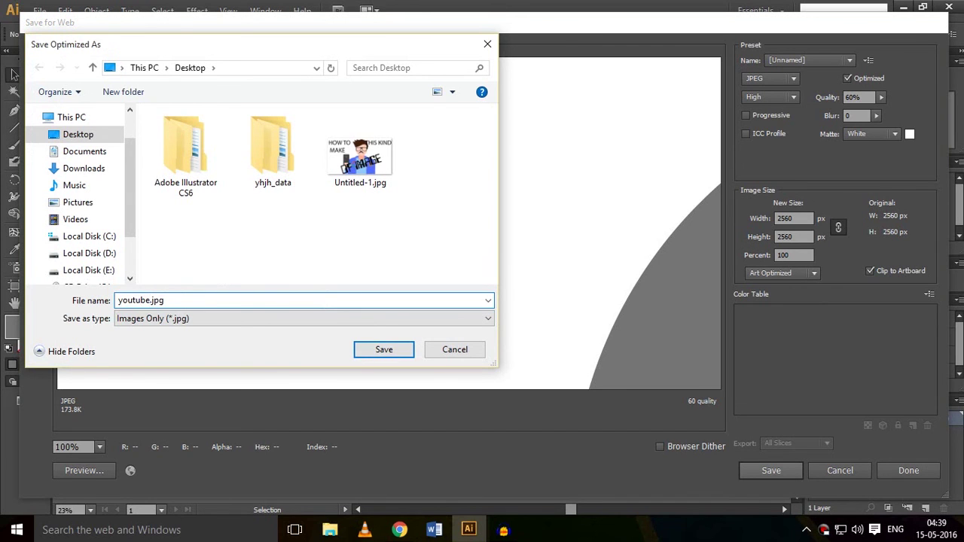
{"action": "key", "text": "Return"}
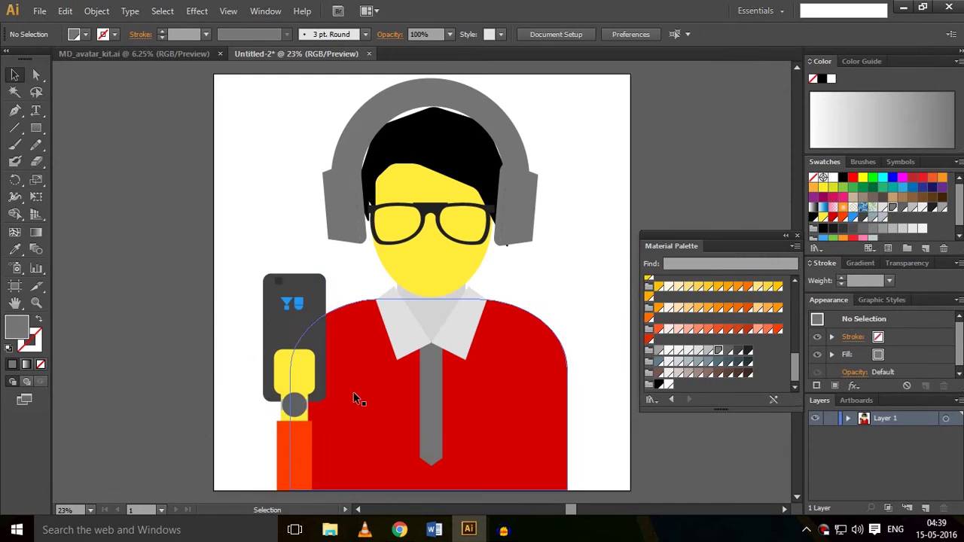
Step: Minimize Illustrator to reveal the desktop showing the youtube.jpg file
{"action": "left_click", "coordinate": [903, 7]}
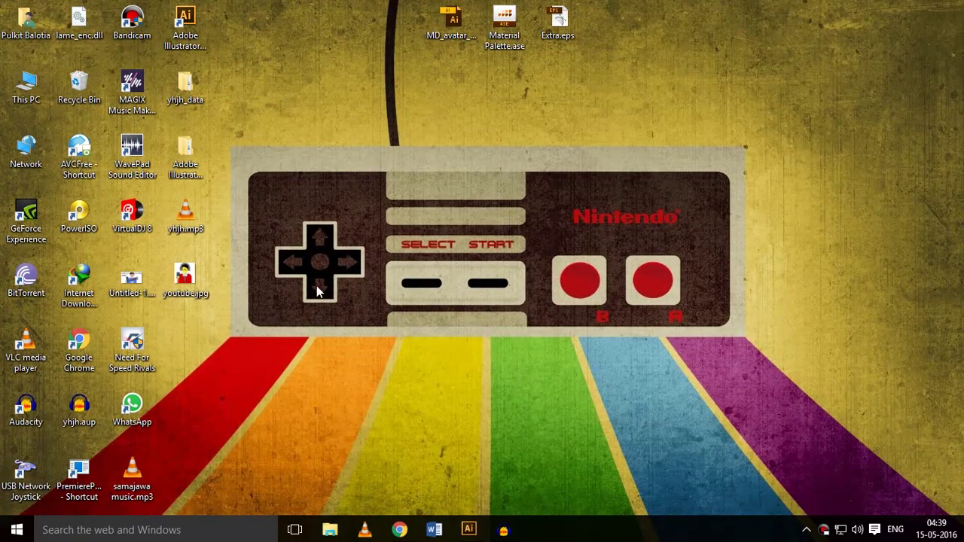